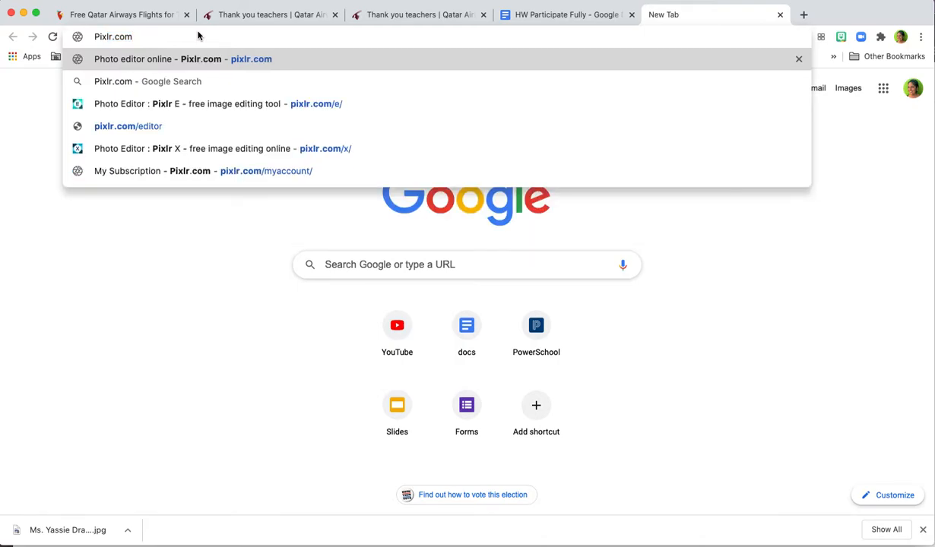
# - Open pixlr.com, enter the Pixlr E editor and start creating a new image
pyautogui.press('Return')
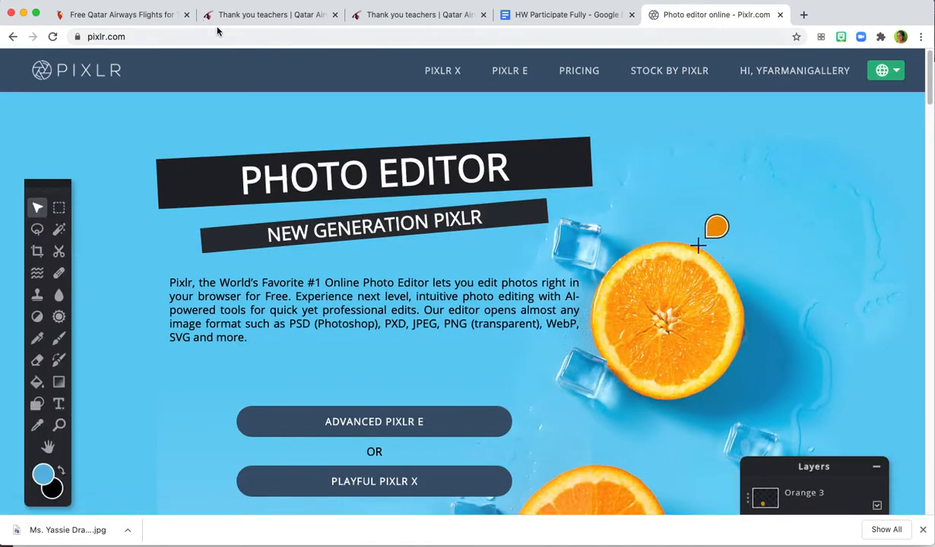
pyautogui.click(508, 74)
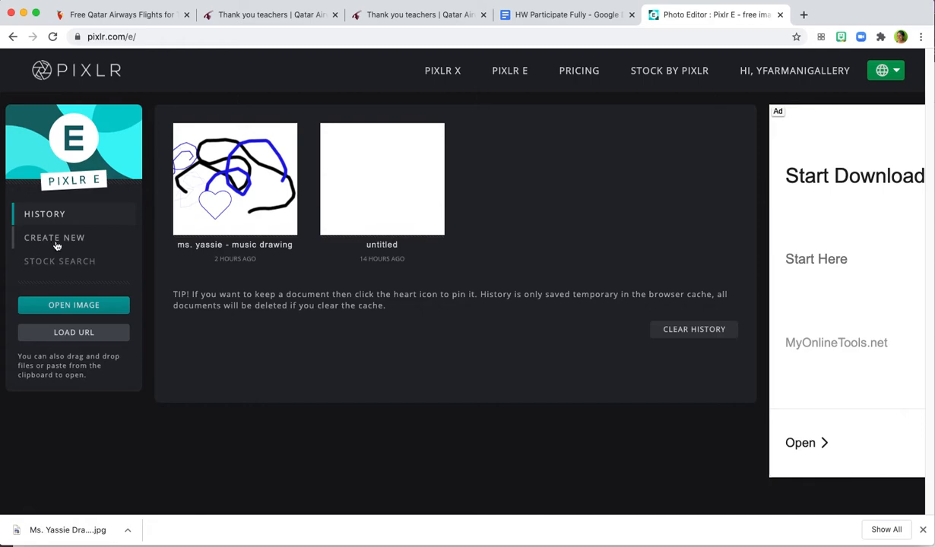
pyautogui.click(66, 238)
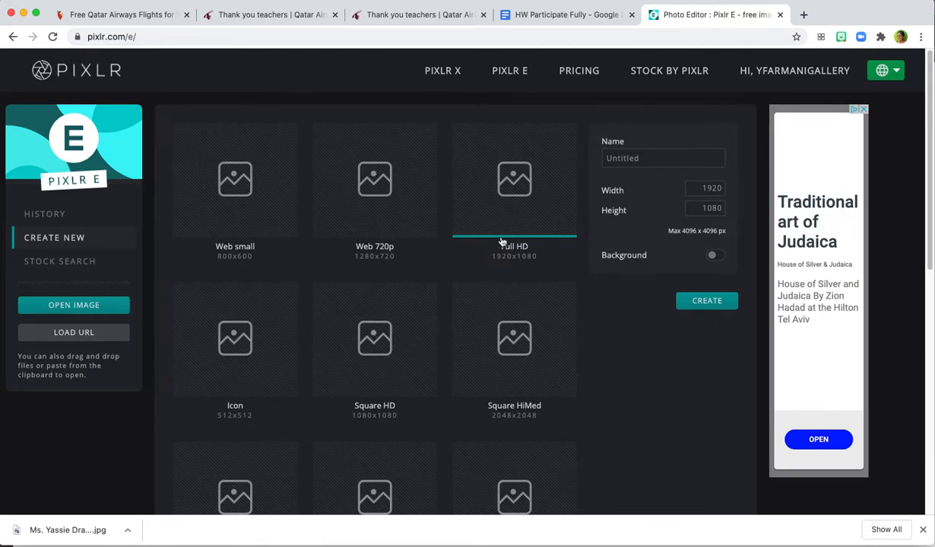
# - Name the new image with the teacher's name followed by "- Music Drawing"
pyautogui.click(635, 159)
pyautogui.doubleClick(621, 159)
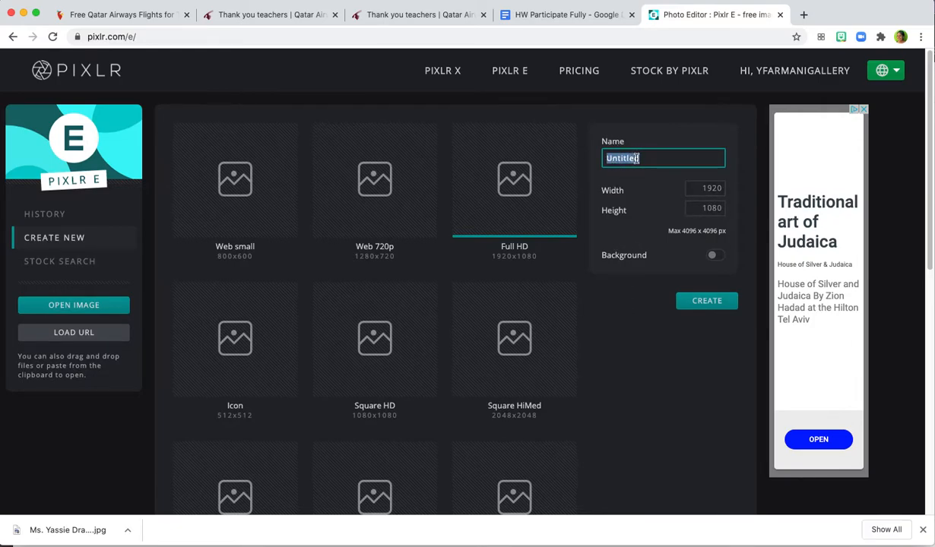
pyautogui.write('Ms. Yassie - Music Drawing')
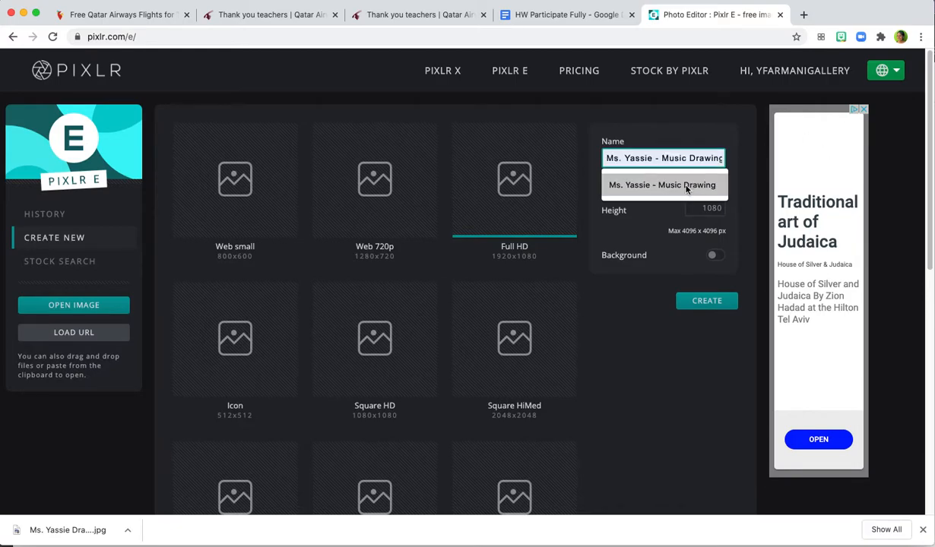
pyautogui.click(680, 186)
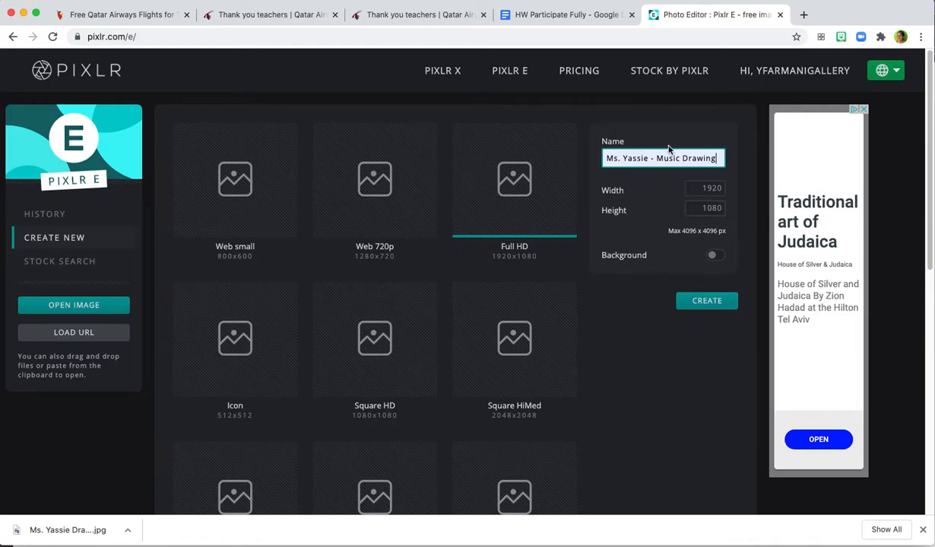
pyautogui.moveTo(680, 159); pyautogui.dragTo(656, 158)
pyautogui.click(708, 165)
# - Enable a background in near-white #FAF9F9 and create the 1920 x 1080 image
pyautogui.click(616, 254)
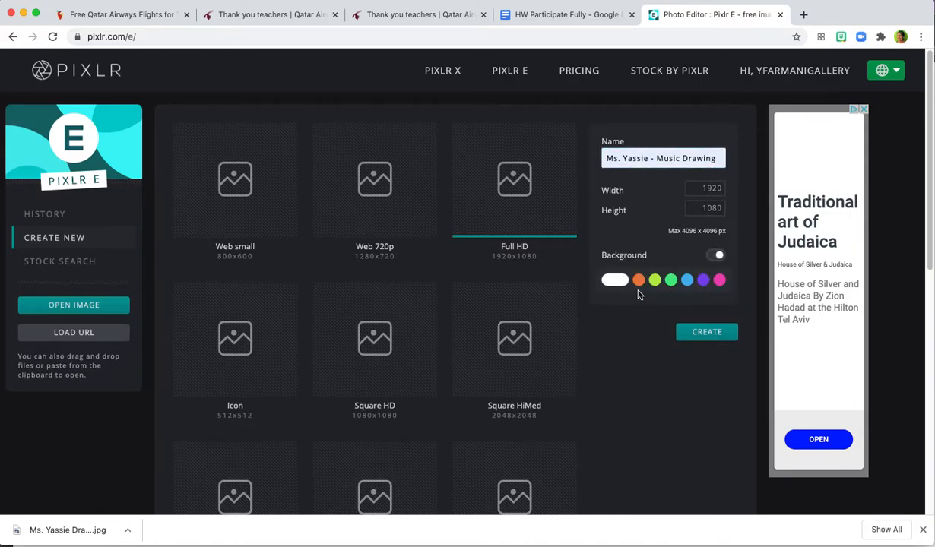
pyautogui.click(614, 279)
pyautogui.moveTo(722, 313); pyautogui.dragTo(631, 316)
pyautogui.click(614, 283)
pyautogui.click(616, 281)
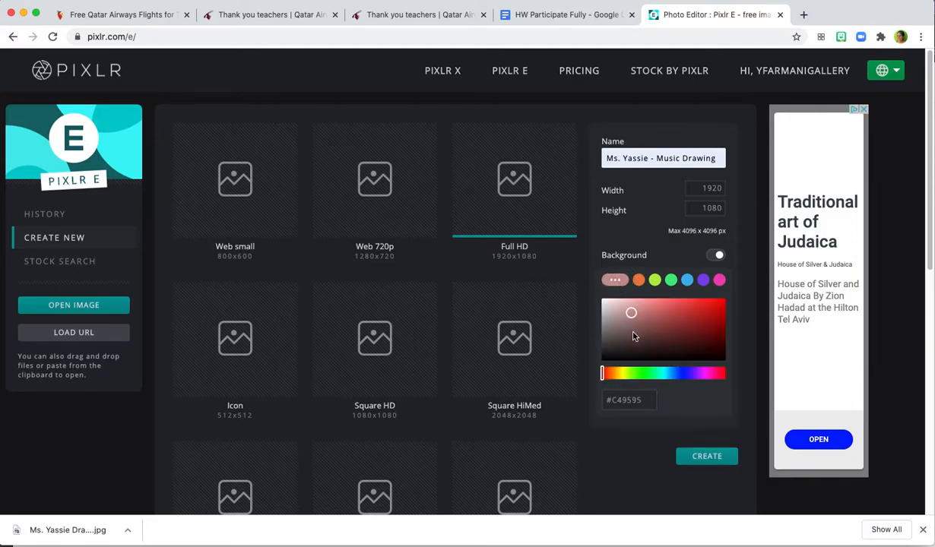
pyautogui.click(602, 301)
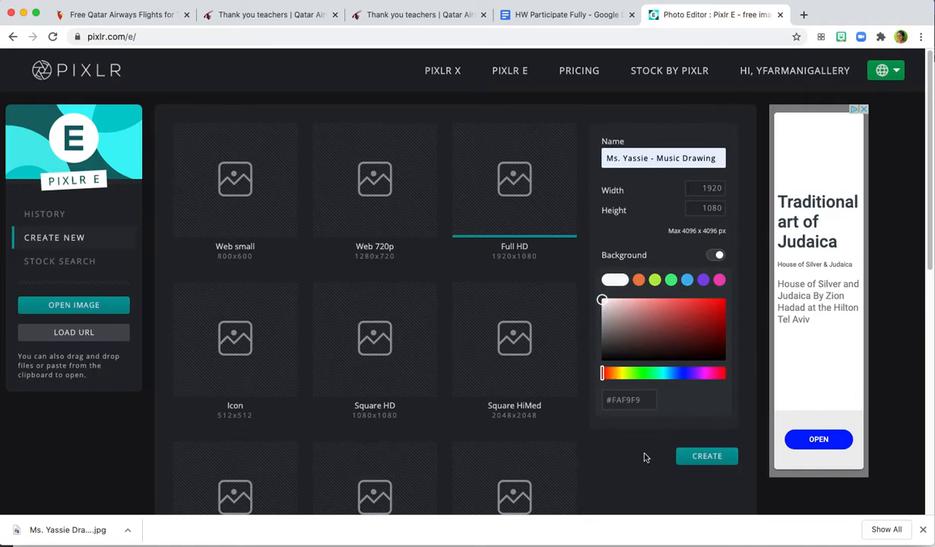
pyautogui.click(710, 457)
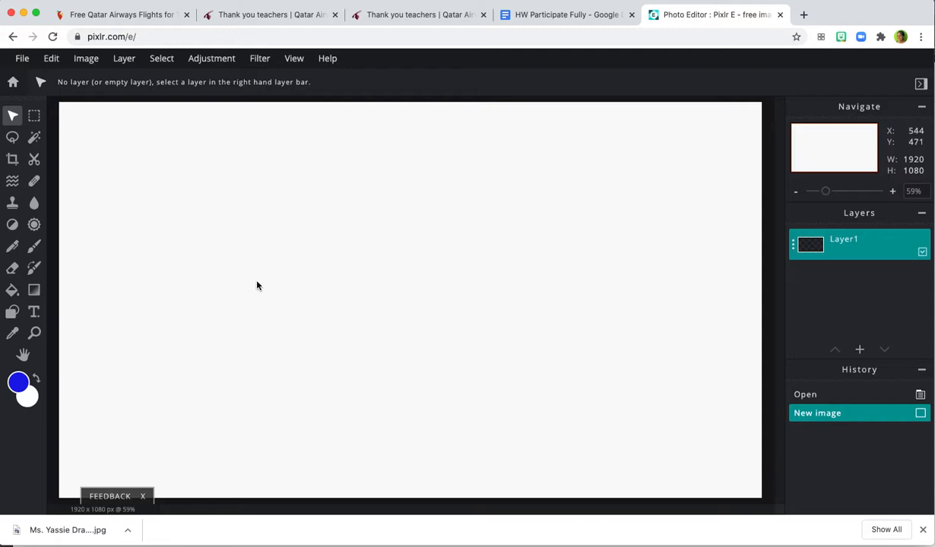
# - With the Draw tool and a 100 px star brush, paint blue stars scattered across the middle of the canvas
pyautogui.click(34, 246)
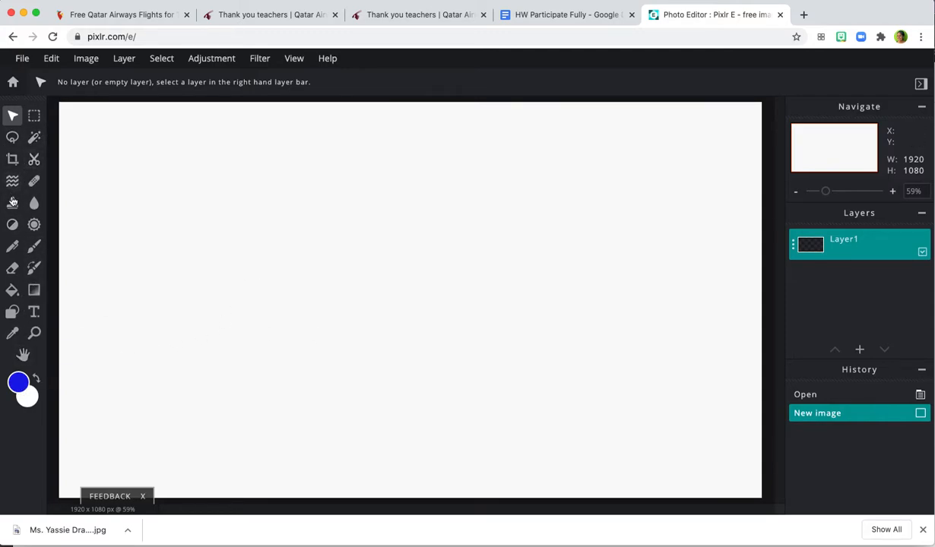
pyautogui.click(32, 250)
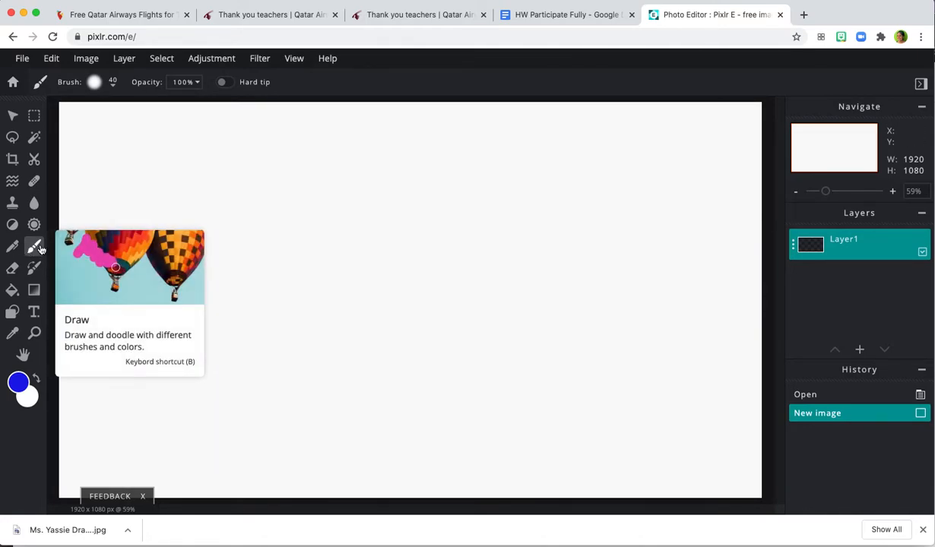
pyautogui.click(95, 85)
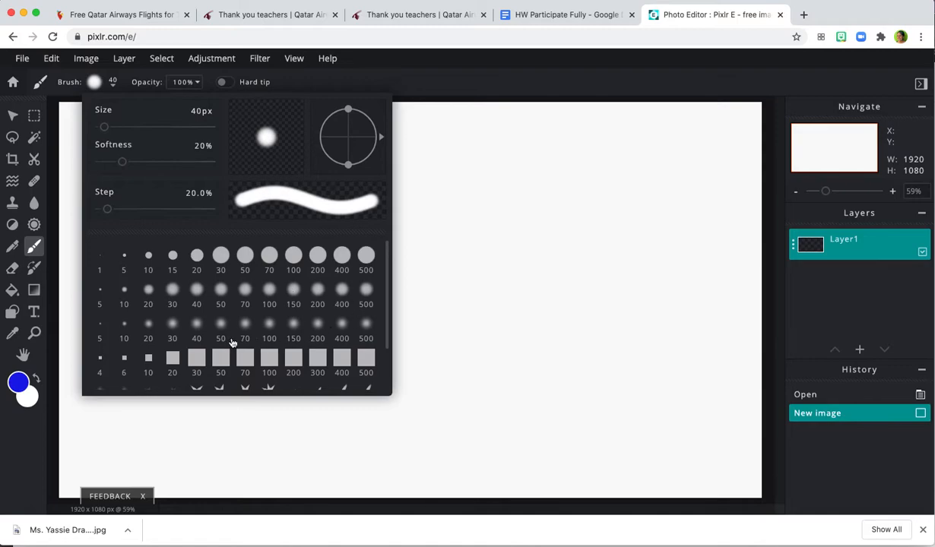
pyautogui.scroll(-2, 234, 341)
pyautogui.click(194, 304)
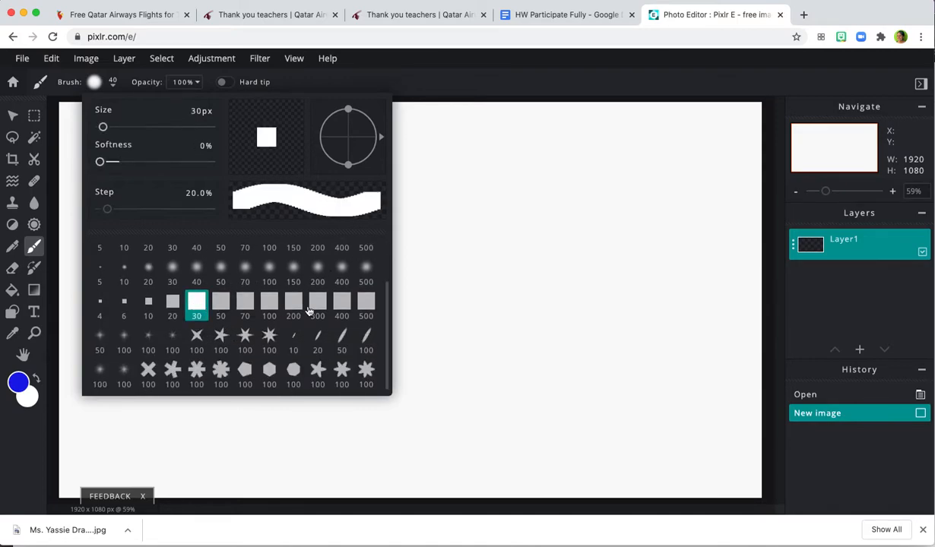
pyautogui.click(246, 339)
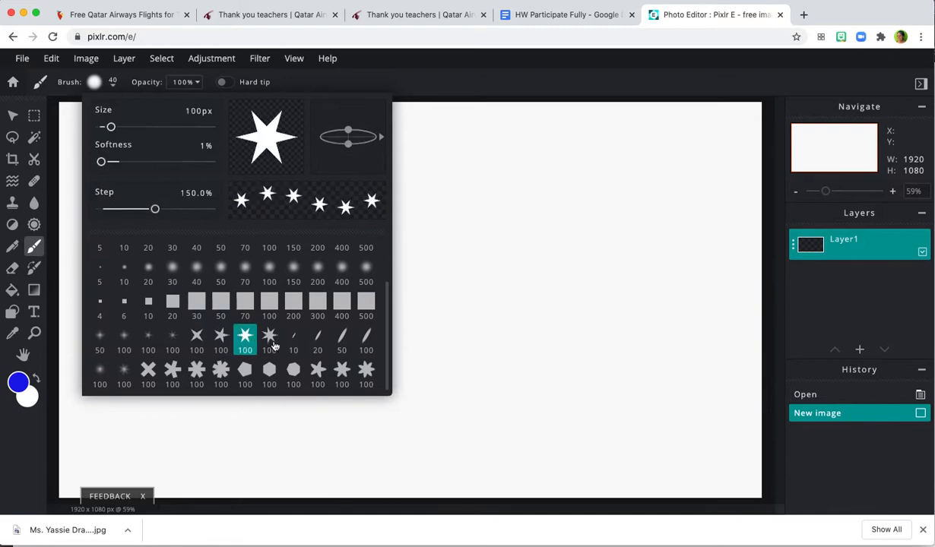
pyautogui.click(434, 293)
pyautogui.moveTo(195, 297)
pyautogui.mouseDown()
pyautogui.moveTo(215, 274)
pyautogui.moveTo(304, 242)
pyautogui.moveTo(358, 258)
pyautogui.moveTo(341, 319)
pyautogui.moveTo(276, 304)
pyautogui.moveTo(332, 207)
pyautogui.moveTo(457, 236)
pyautogui.moveTo(461, 330)
pyautogui.moveTo(397, 321)
pyautogui.moveTo(487, 213)
pyautogui.moveTo(596, 261)
pyautogui.moveTo(602, 376)
pyautogui.moveTo(501, 369)
pyautogui.moveTo(532, 264)
pyautogui.moveTo(523, 345)
pyautogui.moveTo(526, 322)
pyautogui.moveTo(482, 378)
pyautogui.moveTo(348, 317)
pyautogui.moveTo(369, 337)
pyautogui.moveTo(261, 375)
pyautogui.moveTo(260, 305)
pyautogui.moveTo(233, 376)
pyautogui.mouseUp()
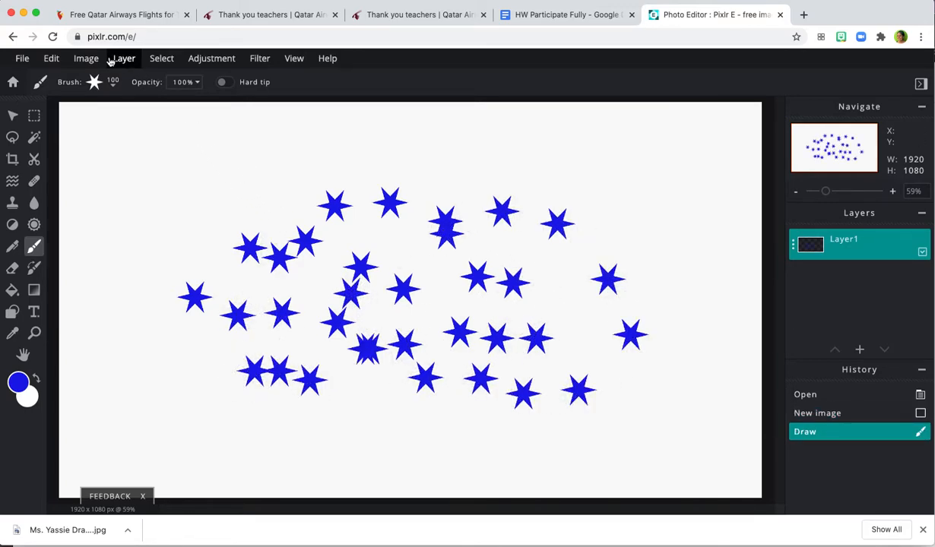
# - Choose the 40 px round brush with 50% softness and draw a long looping stroke across the stars
pyautogui.click(95, 81)
pyautogui.scroll(-1, 228, 323)
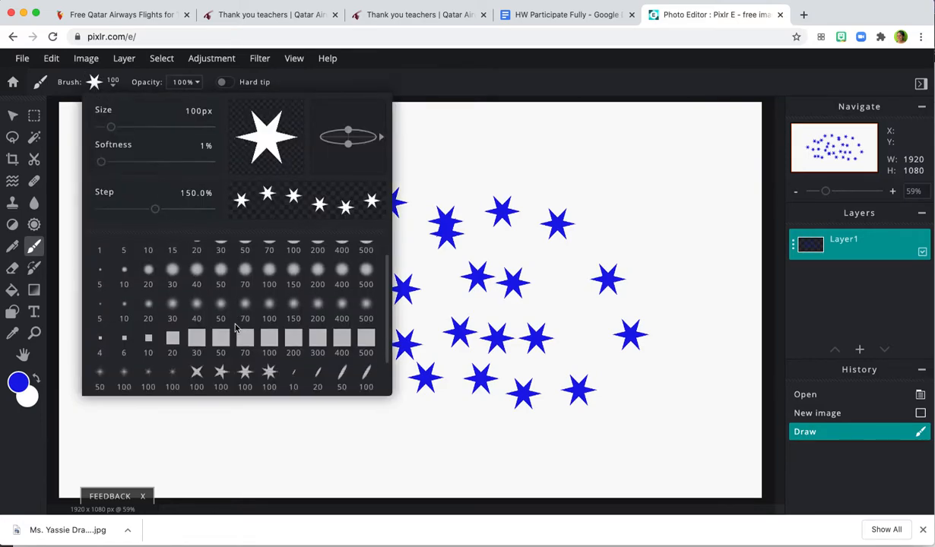
pyautogui.scroll(-1, 235, 327)
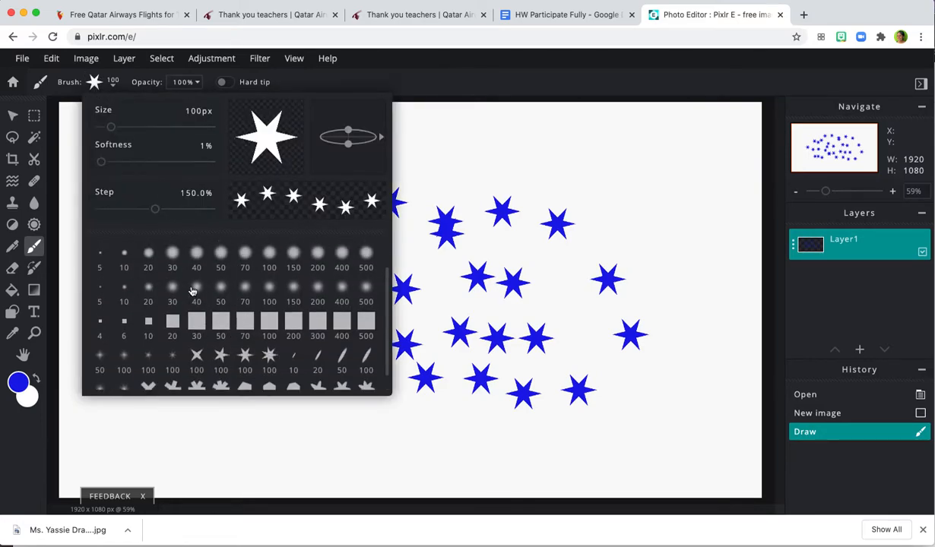
pyautogui.scroll(2, 206, 304)
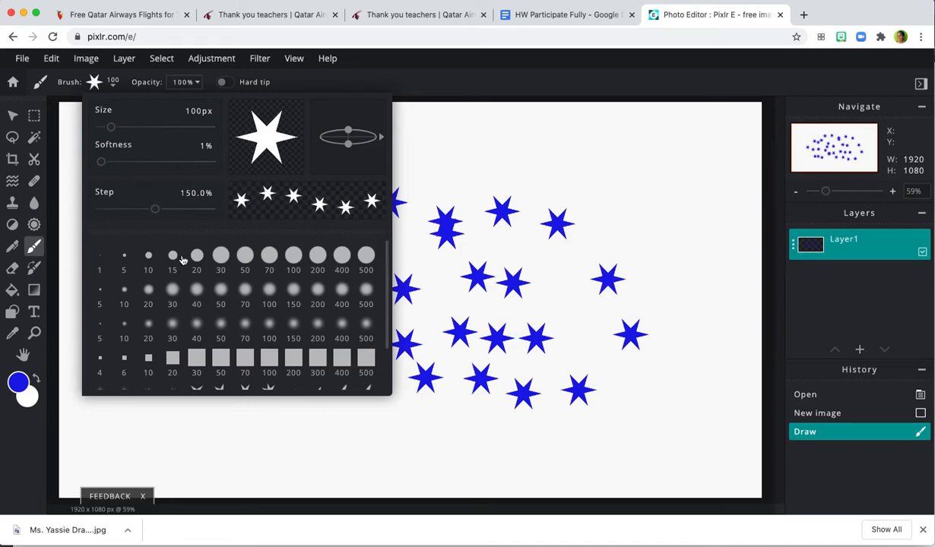
pyautogui.click(196, 322)
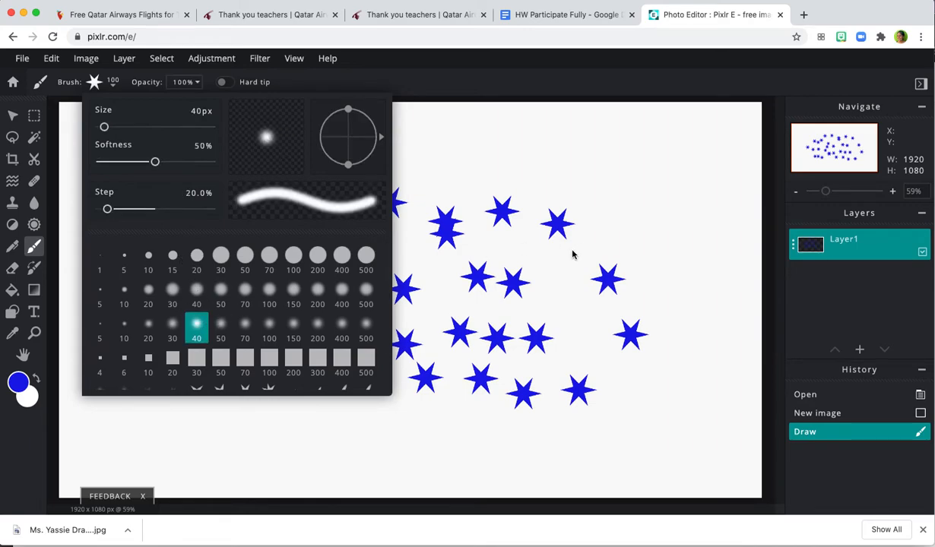
pyautogui.moveTo(211, 283)
pyautogui.mouseDown()
pyautogui.moveTo(278, 251)
pyautogui.moveTo(398, 240)
pyautogui.moveTo(466, 260)
pyautogui.moveTo(605, 230)
pyautogui.moveTo(621, 190)
pyautogui.moveTo(526, 206)
pyautogui.moveTo(505, 326)
pyautogui.moveTo(428, 418)
pyautogui.moveTo(366, 411)
pyautogui.mouseUp()
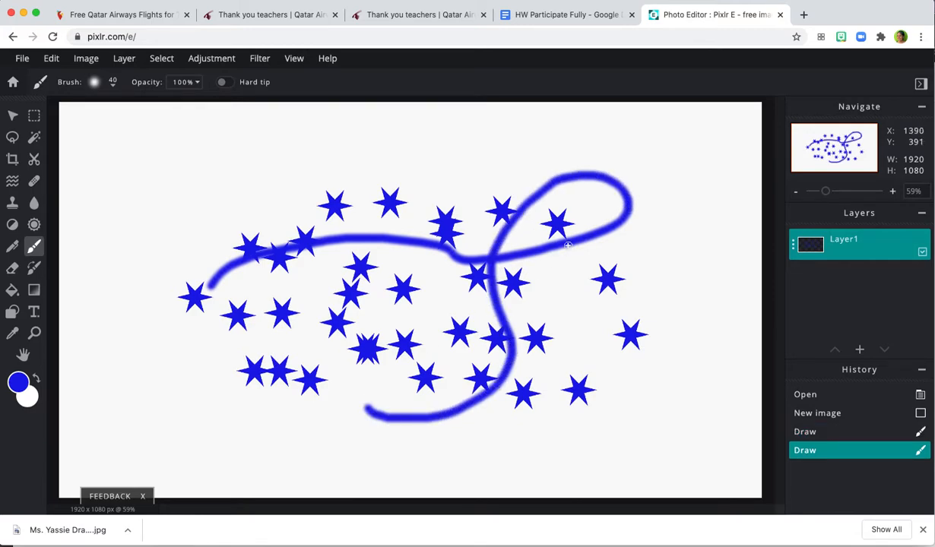
# - With the 30 px hard round brush, draw a rising curve above the stars and a zigzag down the canvas's left side
pyautogui.click(97, 90)
pyautogui.click(217, 255)
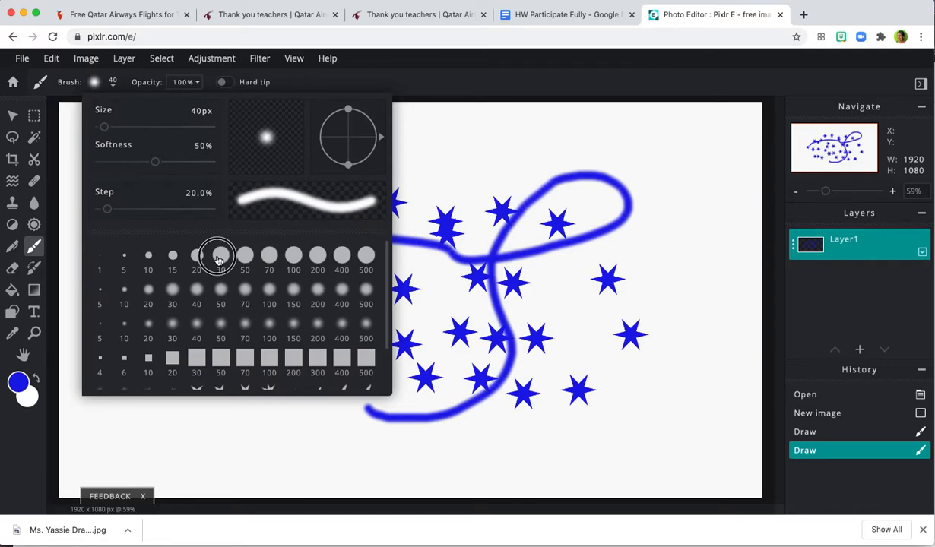
pyautogui.moveTo(489, 144)
pyautogui.mouseDown()
pyautogui.moveTo(372, 195)
pyautogui.moveTo(239, 228)
pyautogui.moveTo(205, 255)
pyautogui.mouseUp()
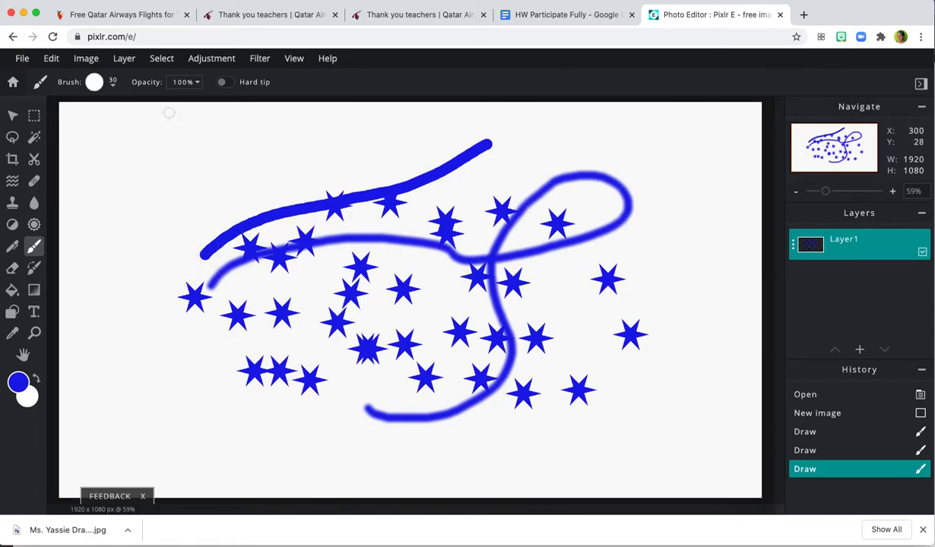
pyautogui.moveTo(120, 110)
pyautogui.mouseDown()
pyautogui.moveTo(198, 202)
pyautogui.moveTo(119, 227)
pyautogui.moveTo(216, 285)
pyautogui.moveTo(177, 300)
pyautogui.moveTo(168, 329)
pyautogui.moveTo(230, 384)
pyautogui.moveTo(160, 402)
pyautogui.moveTo(241, 439)
pyautogui.moveTo(176, 442)
pyautogui.moveTo(275, 490)
pyautogui.mouseUp()
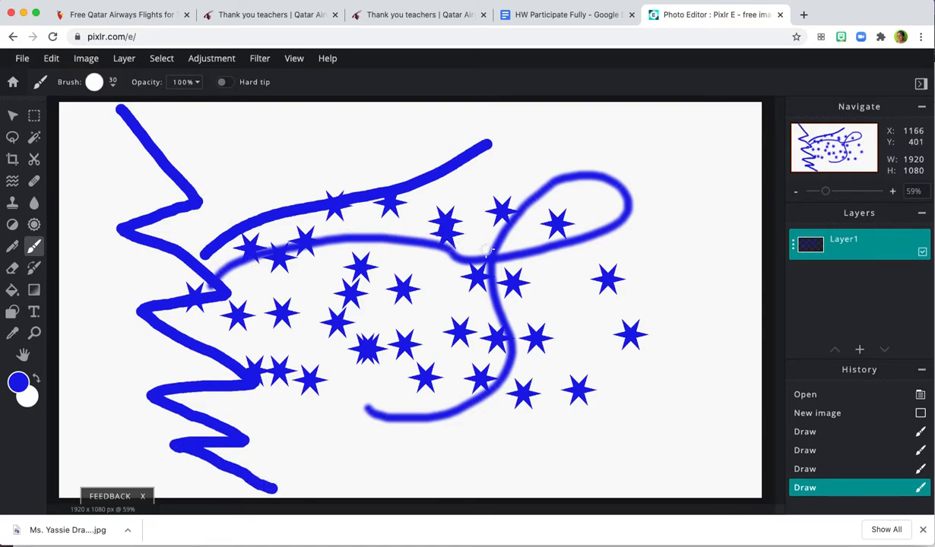
# - Choose the 50 px slanted calligraphy brush and draw a looped stroke in the upper right of the canvas
pyautogui.click(96, 83)
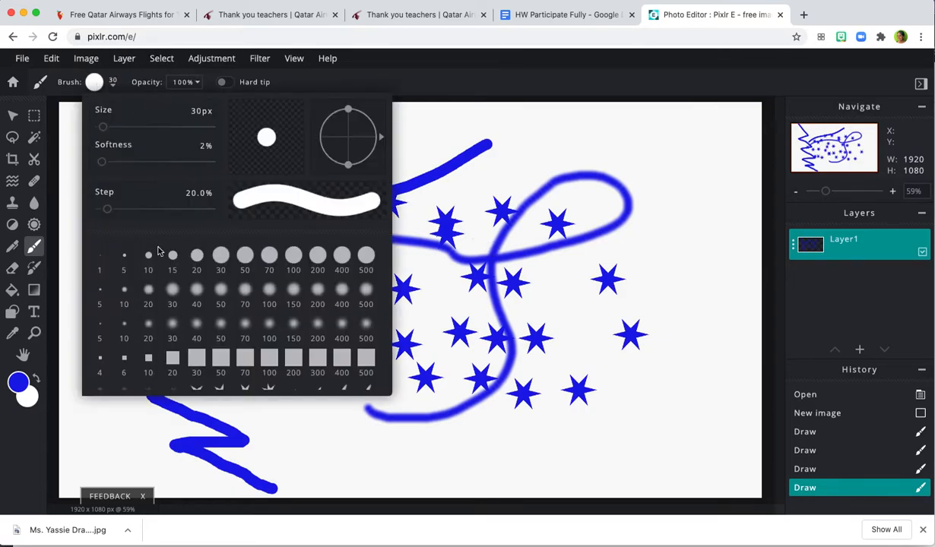
pyautogui.scroll(-3, 211, 318)
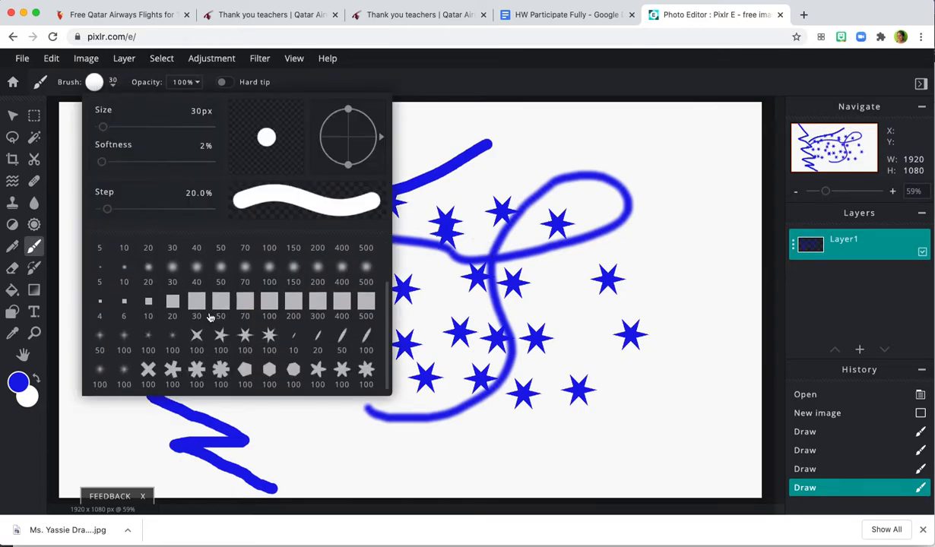
pyautogui.click(347, 335)
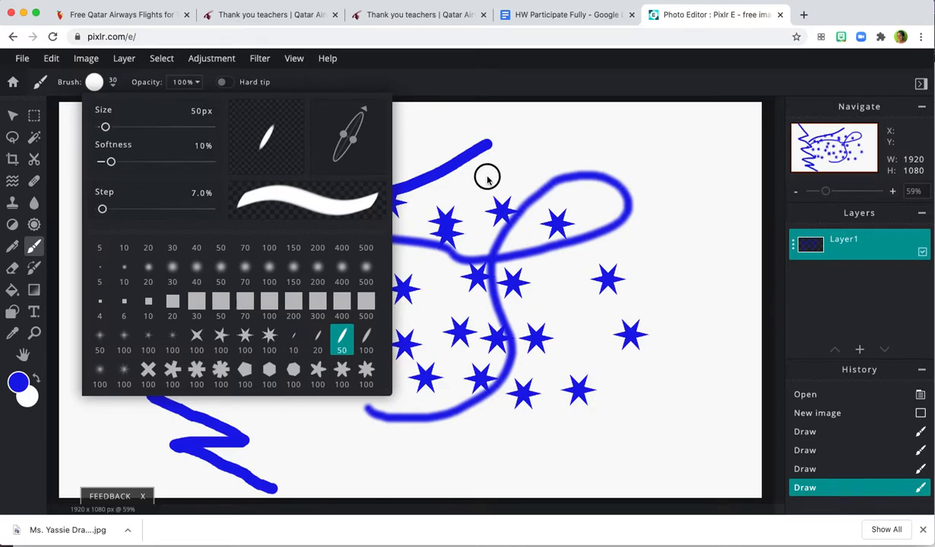
pyautogui.moveTo(620, 133)
pyautogui.mouseDown()
pyautogui.moveTo(590, 136)
pyautogui.moveTo(468, 202)
pyautogui.moveTo(516, 164)
pyautogui.moveTo(627, 122)
pyautogui.mouseUp()
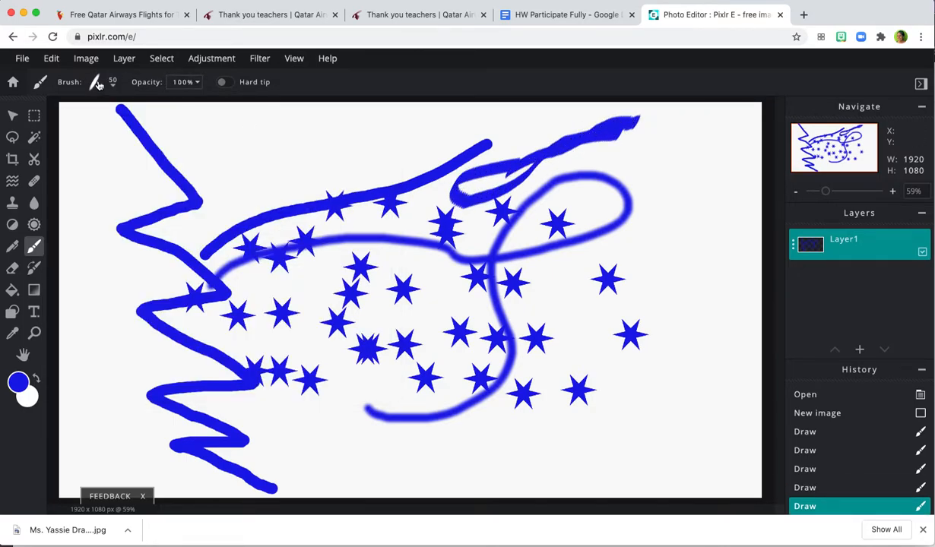
# - Set the calligraphy brush's step to 29% and draw hatched diagonal strokes across the upper part of the canvas
pyautogui.click(96, 84)
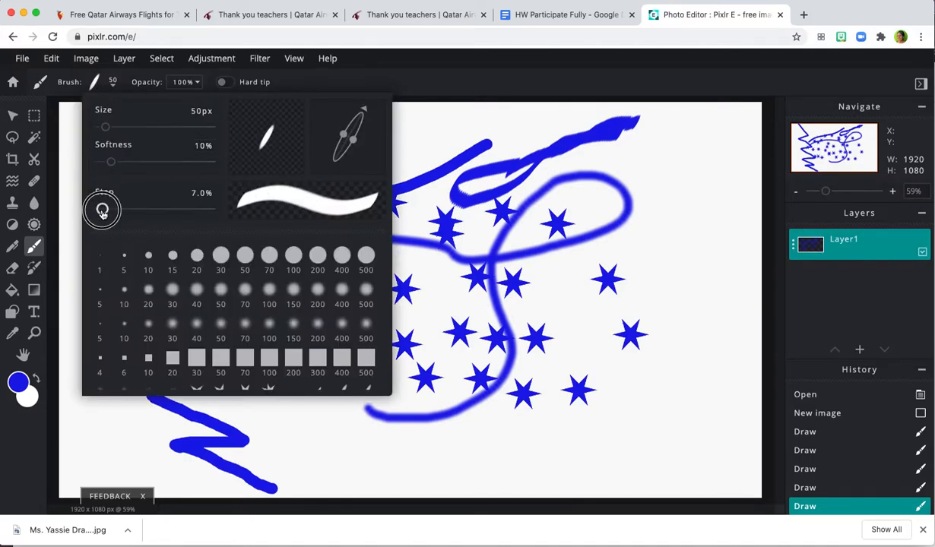
pyautogui.moveTo(102, 211)
pyautogui.mouseDown()
pyautogui.moveTo(118, 209)
pyautogui.moveTo(101, 209)
pyautogui.moveTo(111, 216)
pyautogui.mouseUp()
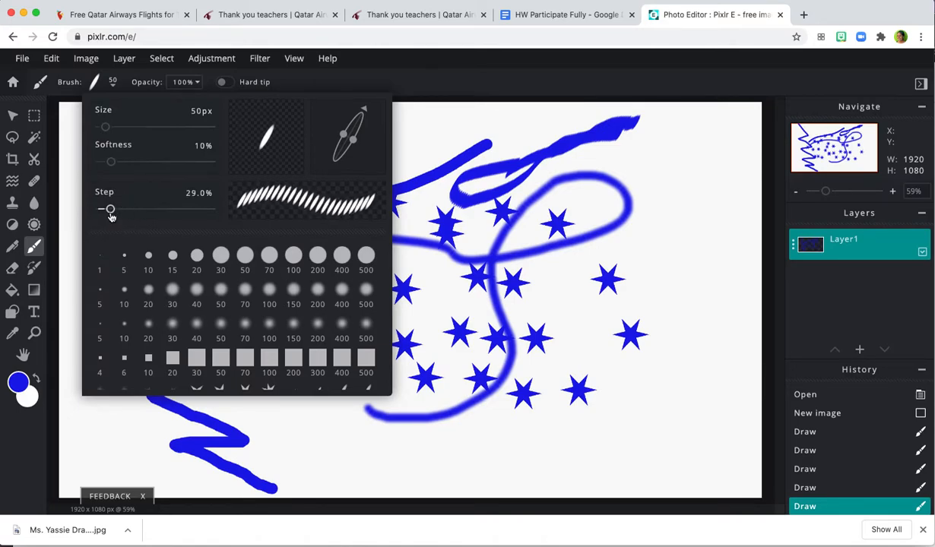
pyautogui.click(469, 244)
pyautogui.moveTo(256, 185)
pyautogui.mouseDown()
pyautogui.moveTo(430, 139)
pyautogui.moveTo(334, 173)
pyautogui.moveTo(239, 191)
pyautogui.moveTo(180, 218)
pyautogui.moveTo(397, 172)
pyautogui.moveTo(487, 132)
pyautogui.moveTo(596, 114)
pyautogui.mouseUp()
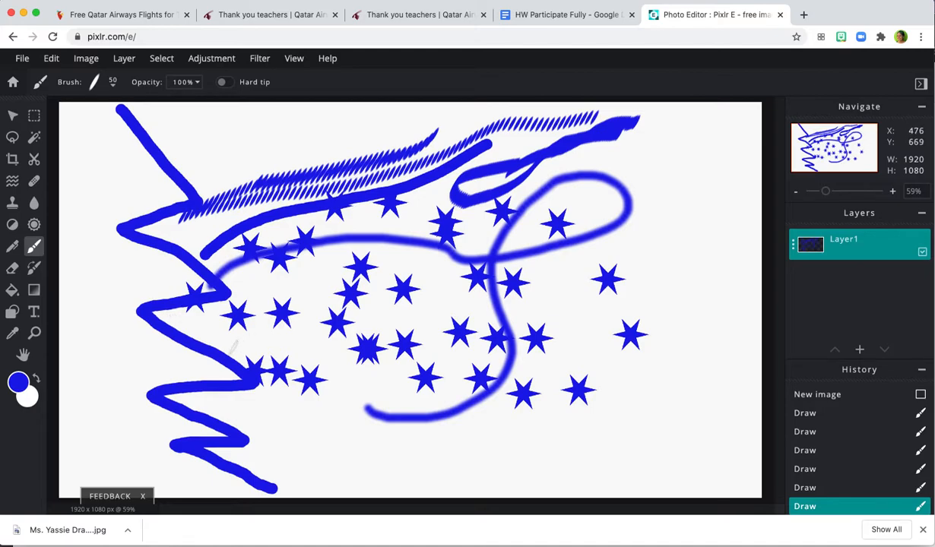
# - Choose the 5 px hard round brush and draw a thin wavy line from the upper right to the lower left of the canvas
pyautogui.click(96, 83)
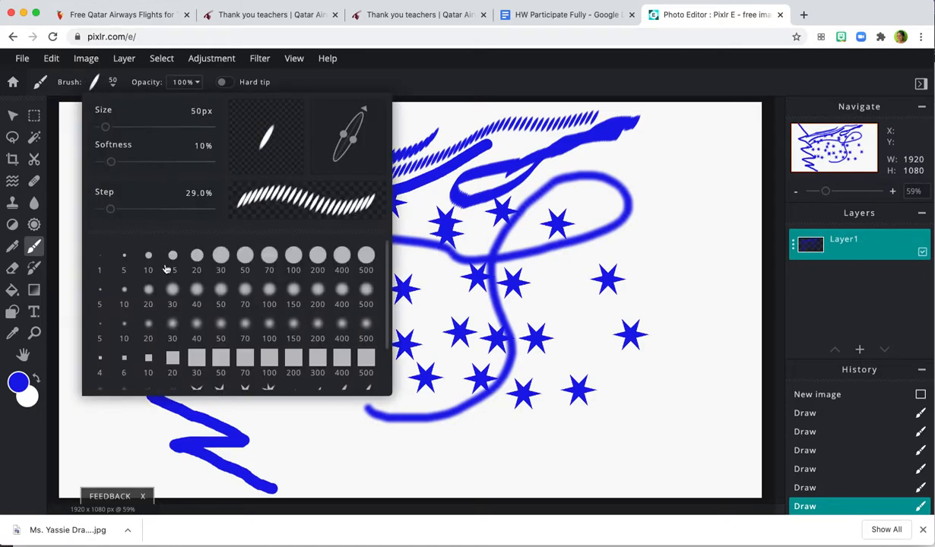
pyautogui.click(125, 257)
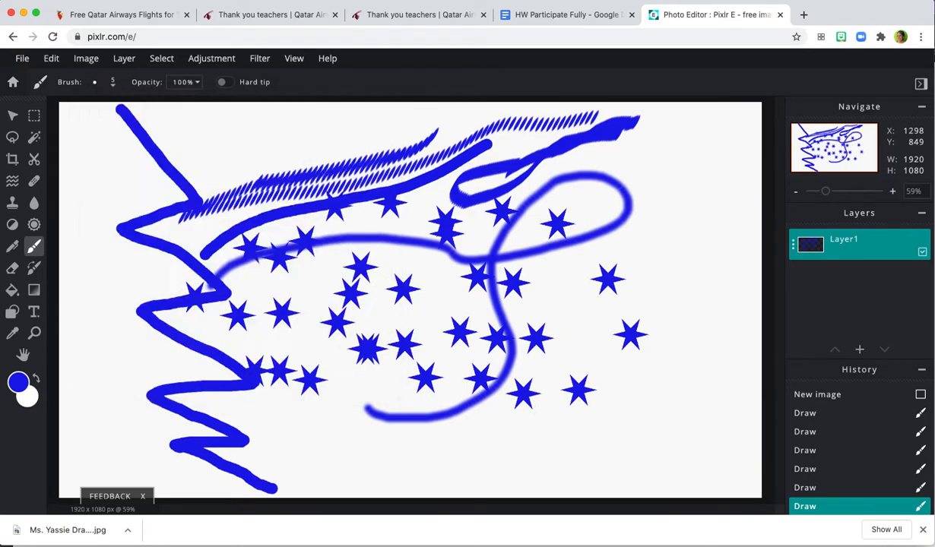
pyautogui.moveTo(664, 175)
pyautogui.mouseDown()
pyautogui.moveTo(504, 276)
pyautogui.moveTo(486, 330)
pyautogui.moveTo(429, 361)
pyautogui.moveTo(320, 374)
pyautogui.moveTo(260, 410)
pyautogui.moveTo(214, 415)
pyautogui.mouseUp()
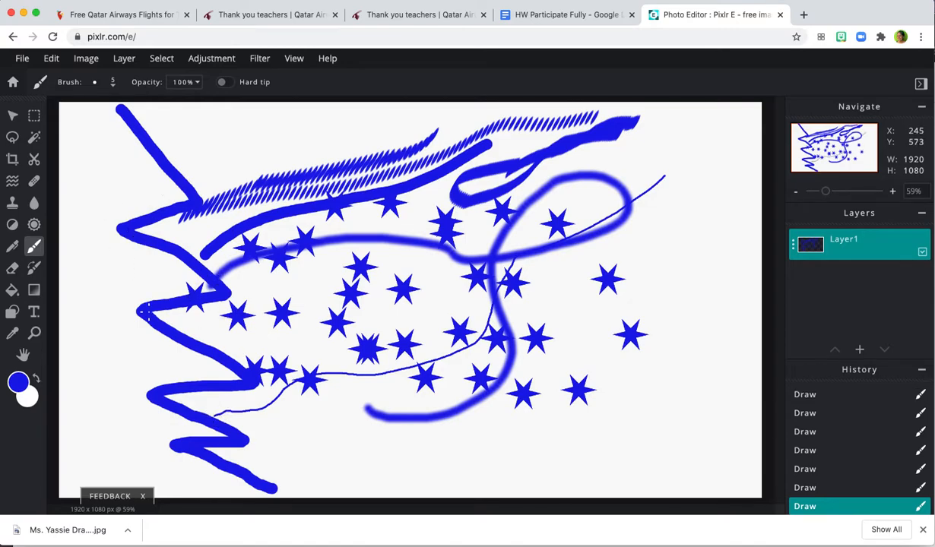
# - Shift the foreground color's hue from blue to pink (H 328) in the color picker
pyautogui.click(19, 382)
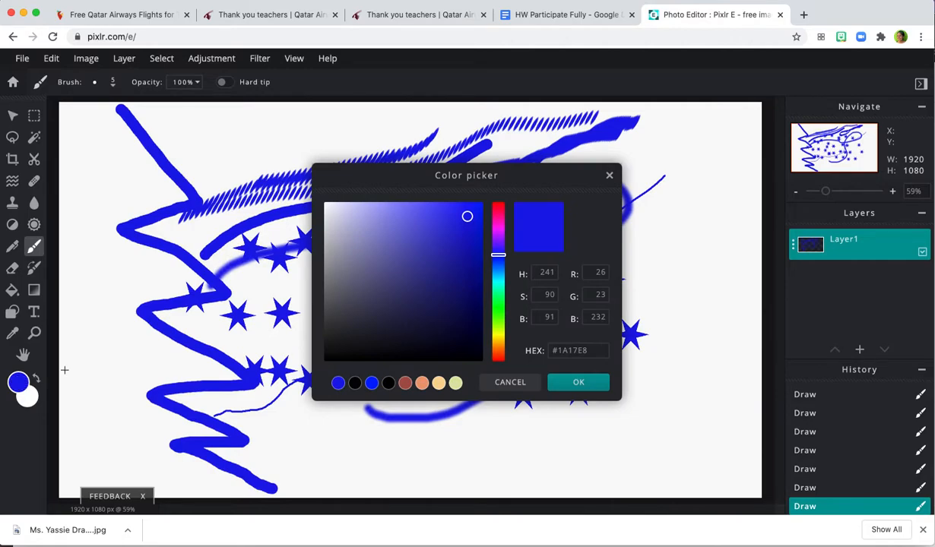
pyautogui.moveTo(431, 240); pyautogui.dragTo(419, 220)
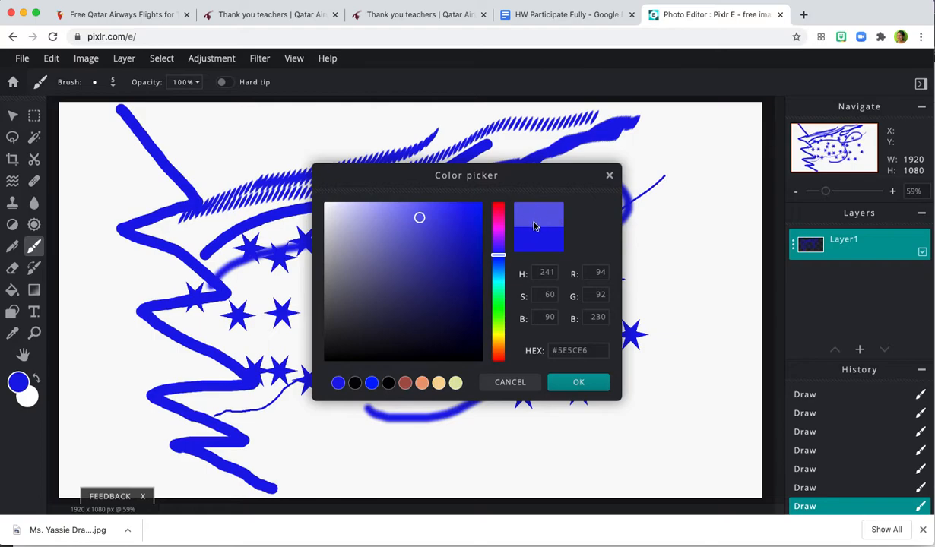
pyautogui.moveTo(500, 260)
pyautogui.mouseDown()
pyautogui.moveTo(498, 351)
pyautogui.moveTo(498, 261)
pyautogui.moveTo(513, 210)
pyautogui.moveTo(515, 222)
pyautogui.moveTo(498, 216)
pyautogui.mouseUp()
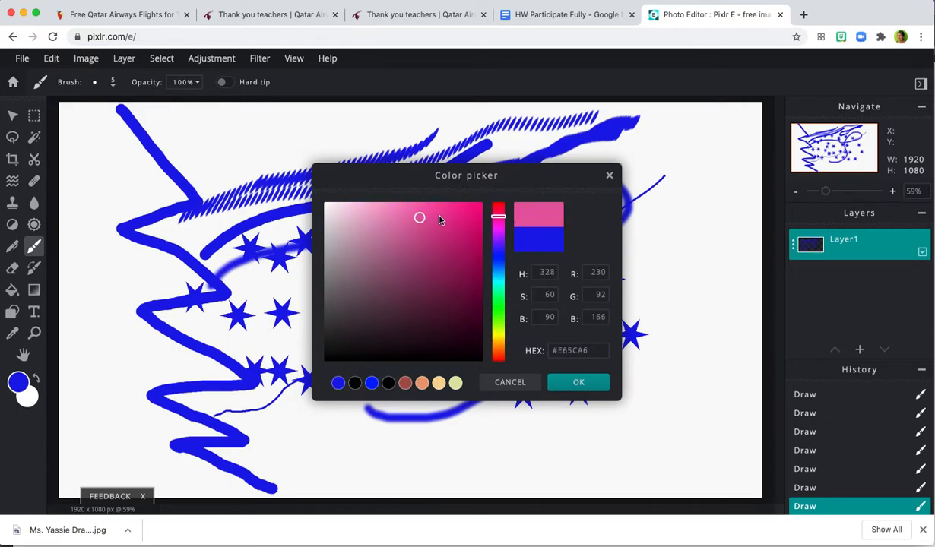
pyautogui.click(459, 215)
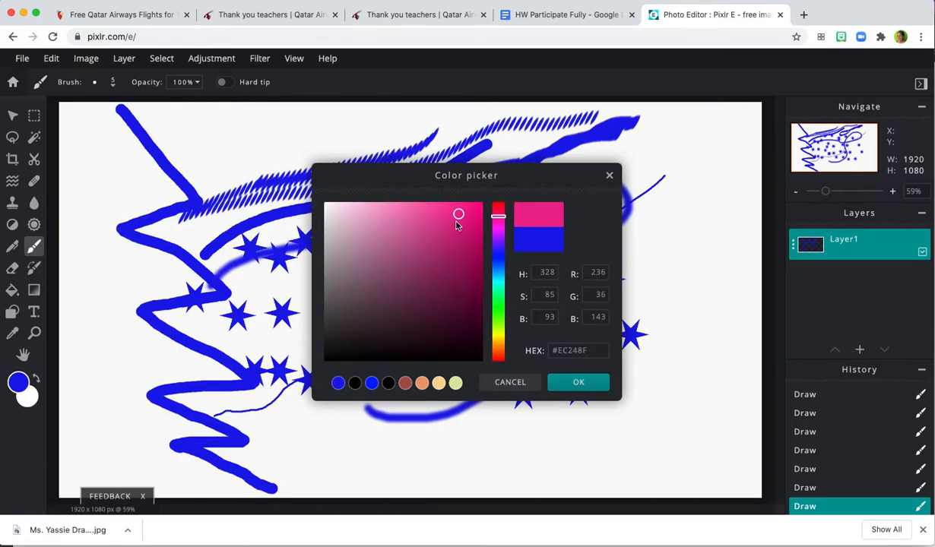
# - Try out several pale and light tints of pink for the foreground color
pyautogui.click(339, 218)
pyautogui.click(346, 209)
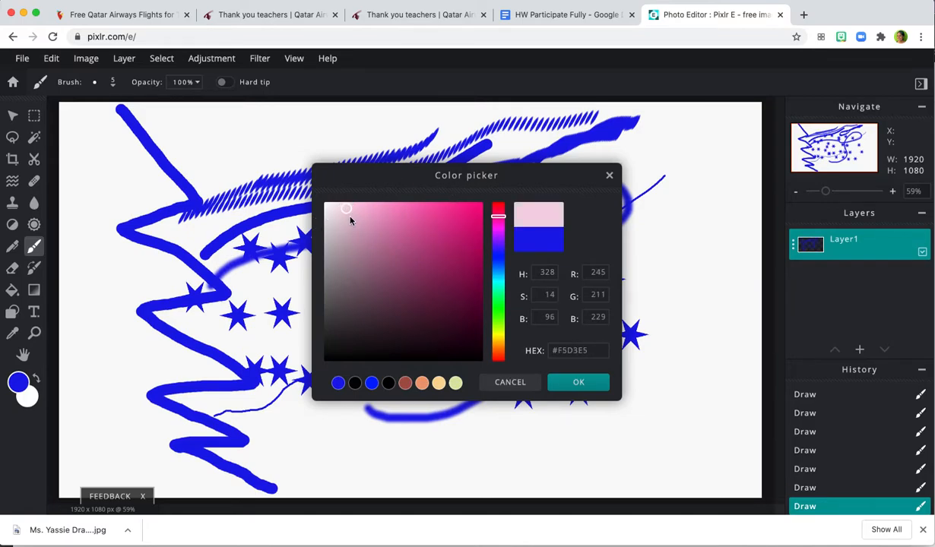
pyautogui.click(343, 210)
pyautogui.click(359, 202)
pyautogui.click(334, 202)
pyautogui.click(389, 206)
pyautogui.click(376, 207)
pyautogui.click(390, 205)
pyautogui.click(406, 206)
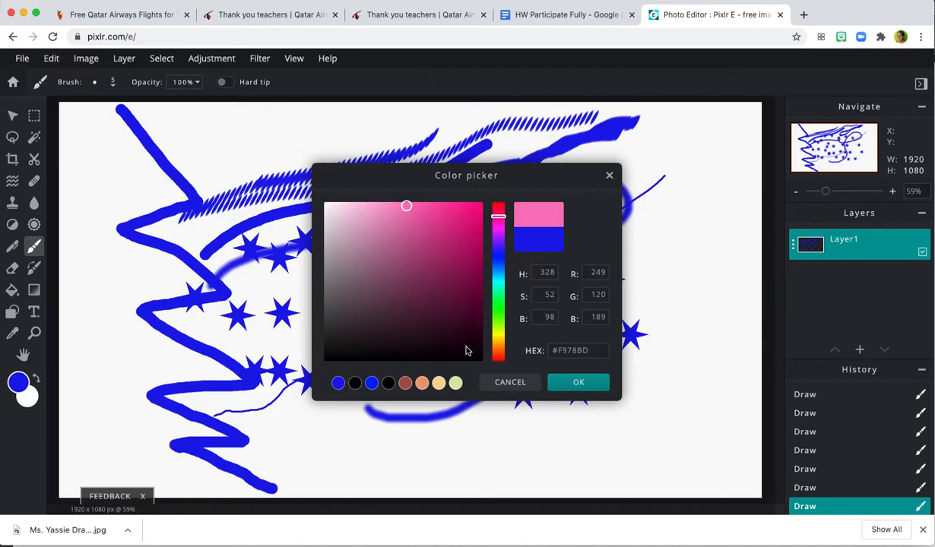
# - Compare dark, greyish, vivid and pale shades of the same pink hue for the foreground color
pyautogui.click(470, 338)
pyautogui.click(465, 319)
pyautogui.click(364, 305)
pyautogui.click(357, 272)
pyautogui.click(386, 285)
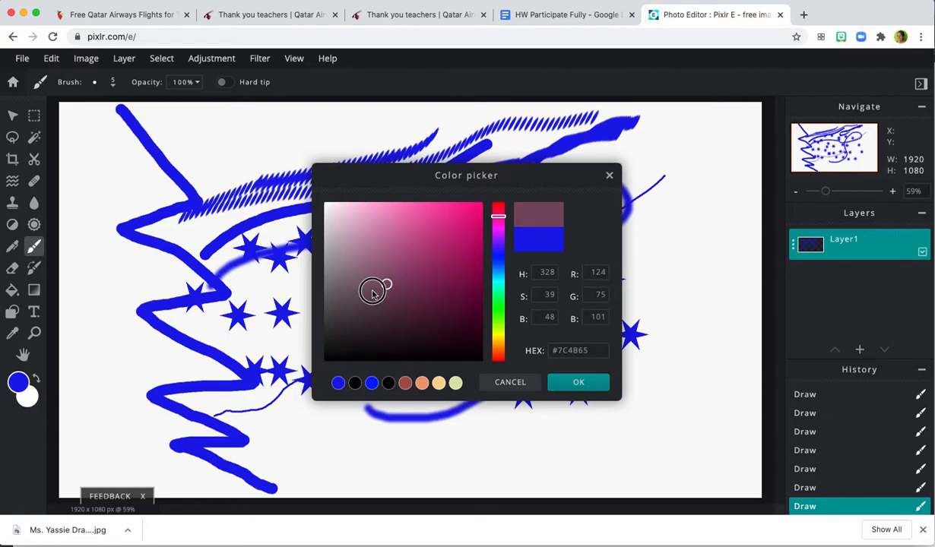
pyautogui.click(371, 266)
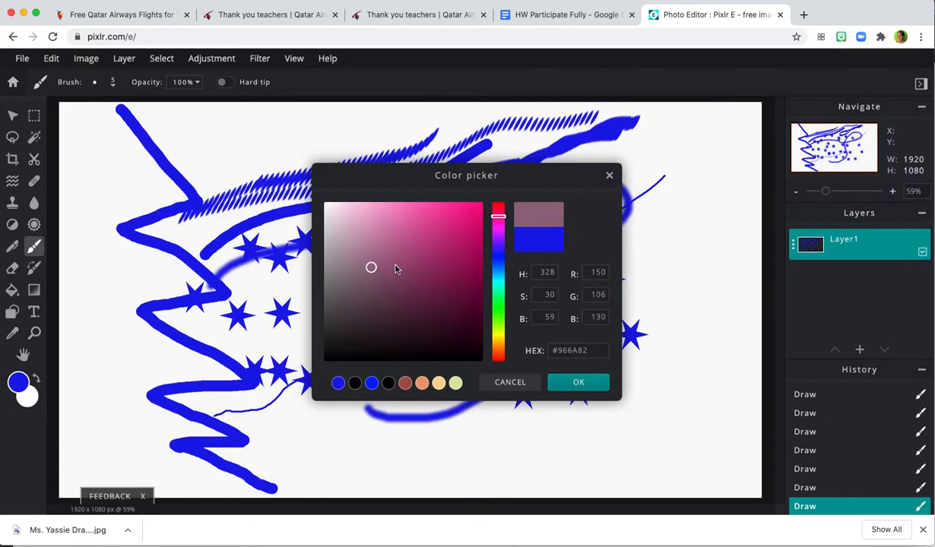
pyautogui.click(383, 299)
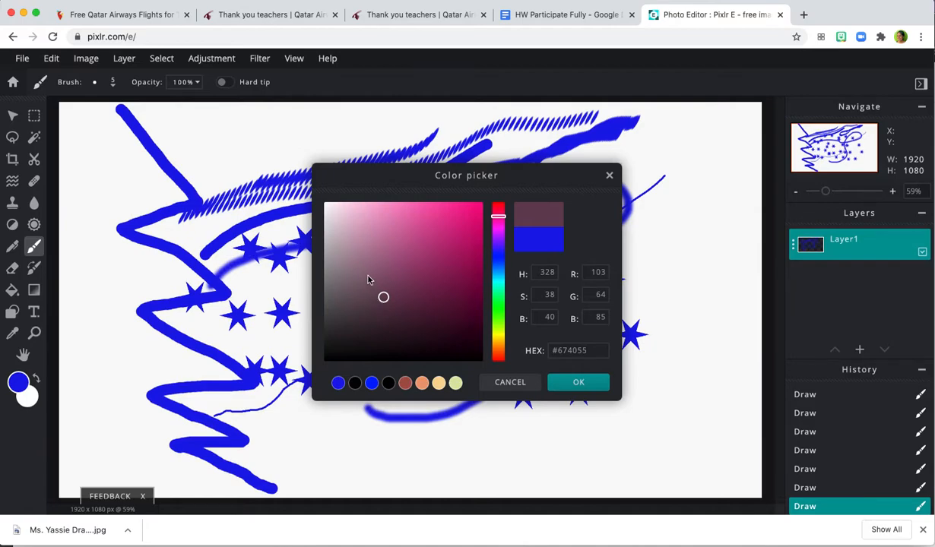
pyautogui.click(452, 207)
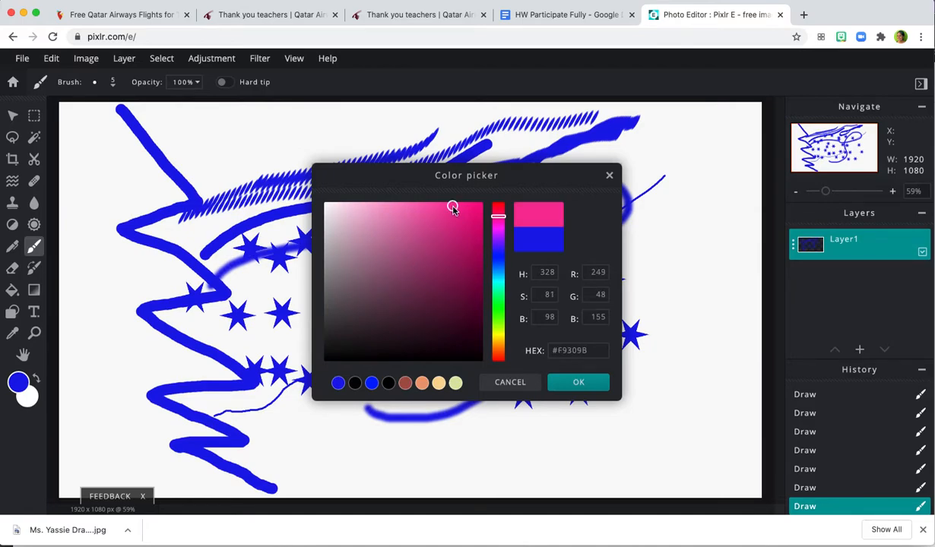
pyautogui.click(375, 301)
pyautogui.moveTo(466, 232); pyautogui.dragTo(468, 211)
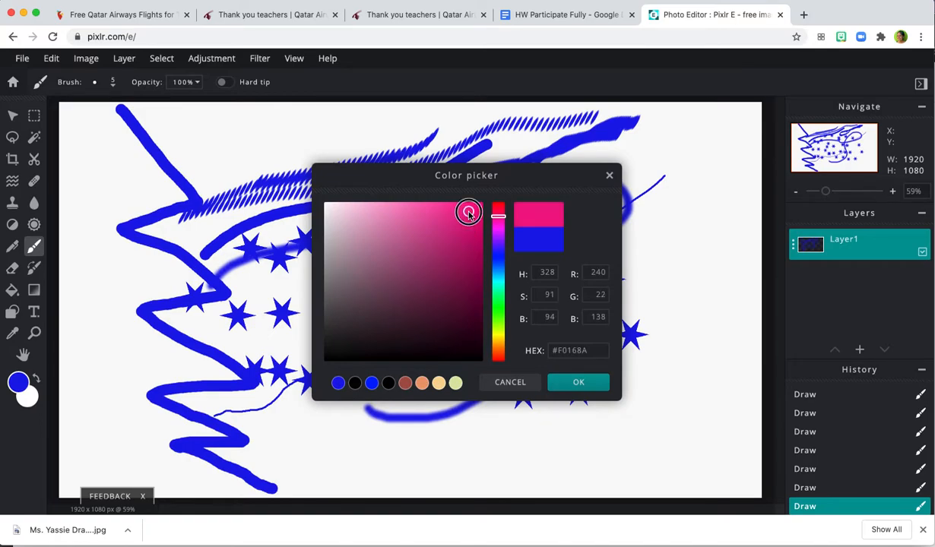
pyautogui.click(365, 213)
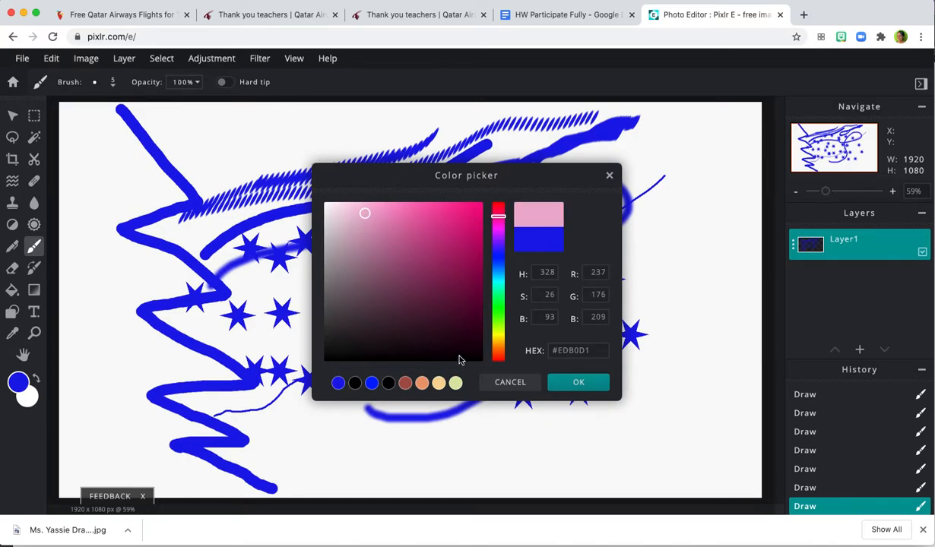
# - Pick a dark magenta shade and apply it as the foreground color
pyautogui.click(459, 226)
pyautogui.moveTo(467, 220); pyautogui.dragTo(444, 251)
pyautogui.click(571, 380)
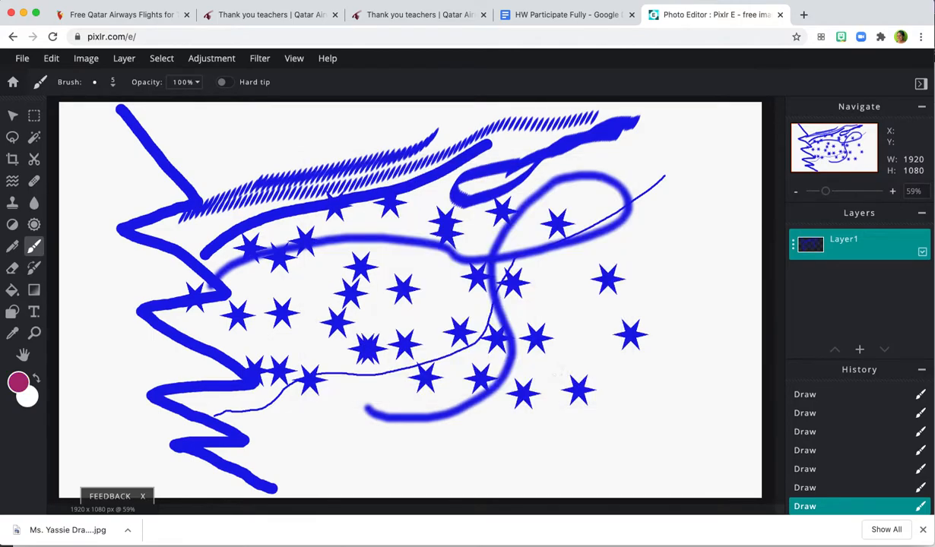
# - Draw thin magenta loops mid-canvas, and with the 500 px soft round brush paint a large magenta area over the drawing
pyautogui.moveTo(403, 225)
pyautogui.mouseDown()
pyautogui.moveTo(358, 314)
pyautogui.moveTo(418, 272)
pyautogui.moveTo(382, 346)
pyautogui.moveTo(410, 320)
pyautogui.moveTo(386, 404)
pyautogui.moveTo(344, 320)
pyautogui.mouseUp()
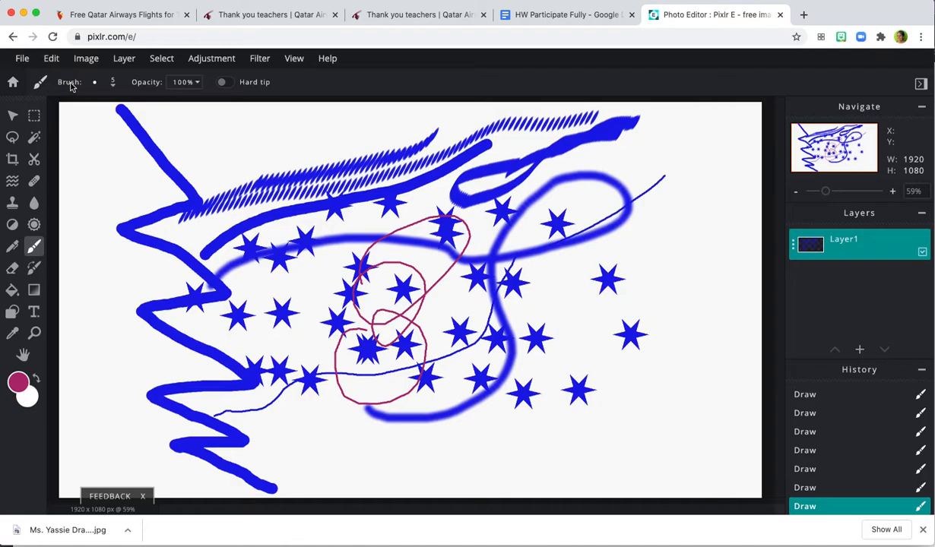
pyautogui.click(95, 84)
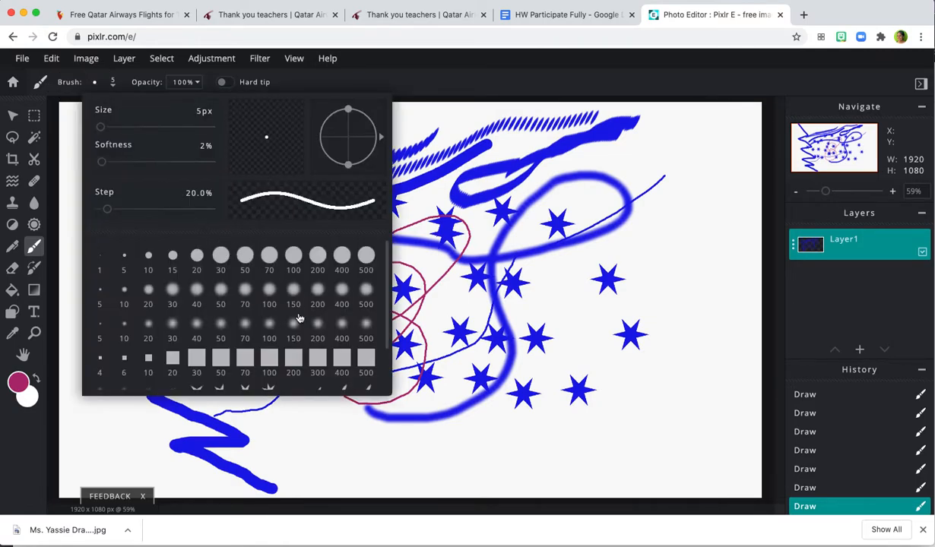
pyautogui.click(366, 294)
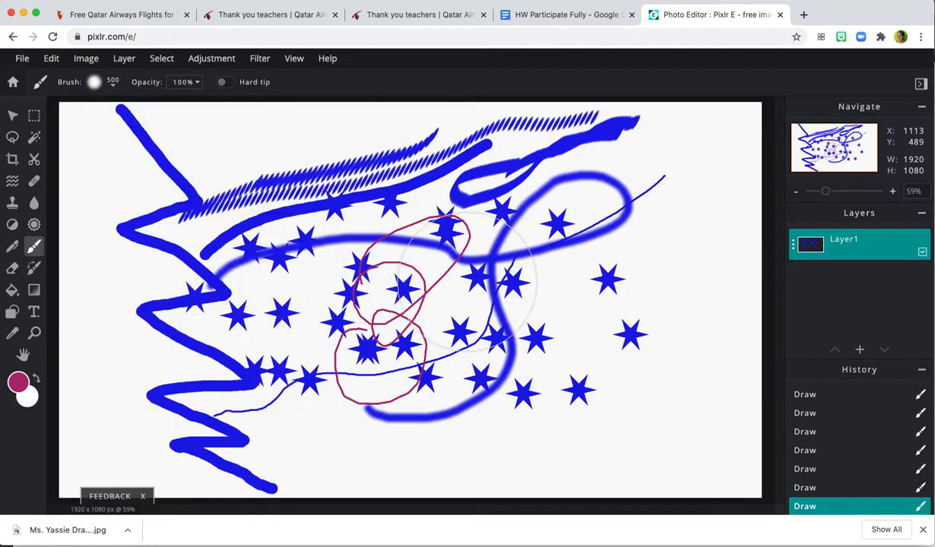
pyautogui.moveTo(376, 296)
pyautogui.mouseDown()
pyautogui.moveTo(204, 285)
pyautogui.moveTo(317, 185)
pyautogui.moveTo(484, 200)
pyautogui.moveTo(541, 318)
pyautogui.moveTo(438, 386)
pyautogui.mouseUp()
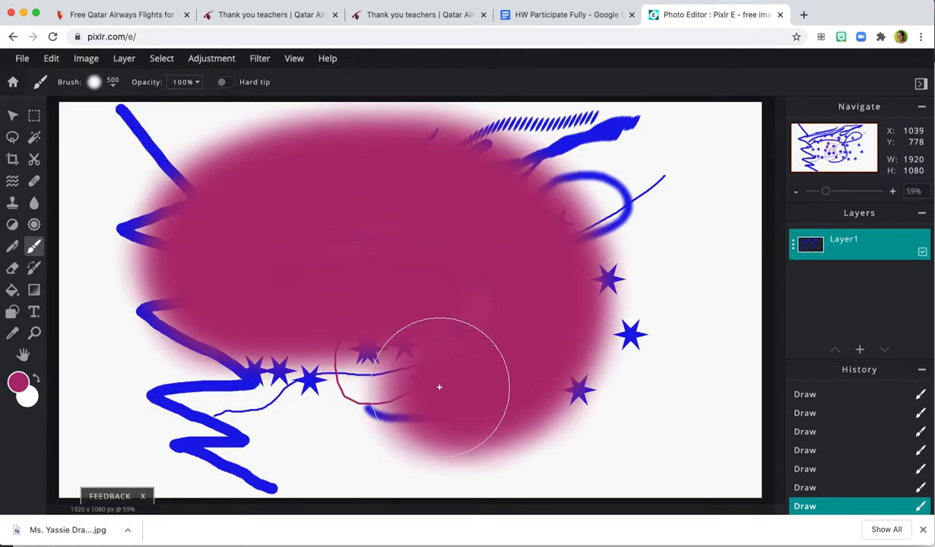
# - Set the brush opacity to 16% and paint translucent magenta over the lower left and left edge of the canvas
pyautogui.click(195, 82)
pyautogui.moveTo(198, 104); pyautogui.dragTo(112, 103)
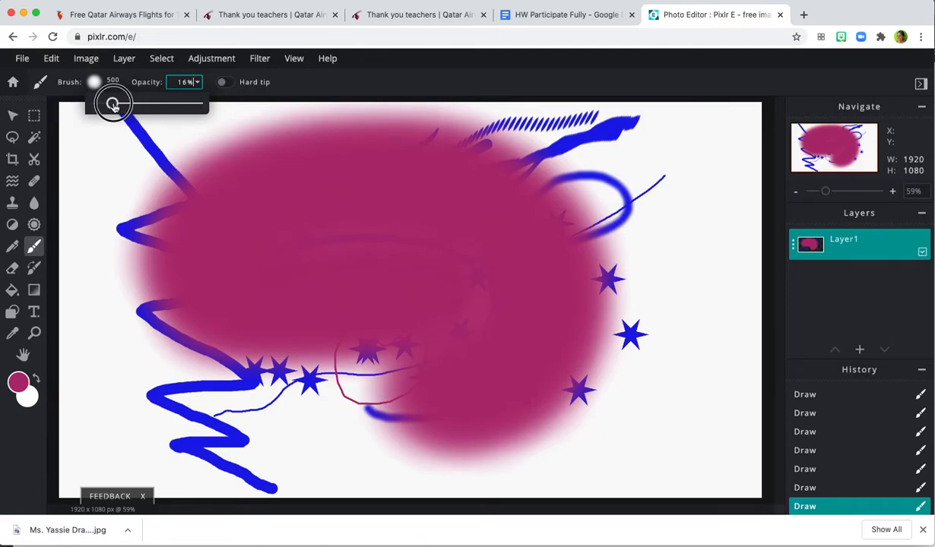
pyautogui.moveTo(188, 427)
pyautogui.mouseDown()
pyautogui.moveTo(194, 405)
pyautogui.moveTo(140, 399)
pyautogui.moveTo(196, 405)
pyautogui.moveTo(128, 405)
pyautogui.moveTo(192, 419)
pyautogui.moveTo(350, 418)
pyautogui.moveTo(282, 355)
pyautogui.mouseUp()
pyautogui.moveTo(190, 404)
pyautogui.mouseDown()
pyautogui.moveTo(136, 411)
pyautogui.moveTo(225, 417)
pyautogui.moveTo(286, 395)
pyautogui.moveTo(215, 417)
pyautogui.moveTo(104, 301)
pyautogui.moveTo(161, 241)
pyautogui.moveTo(102, 265)
pyautogui.moveTo(98, 309)
pyautogui.moveTo(125, 230)
pyautogui.moveTo(83, 199)
pyautogui.mouseUp()
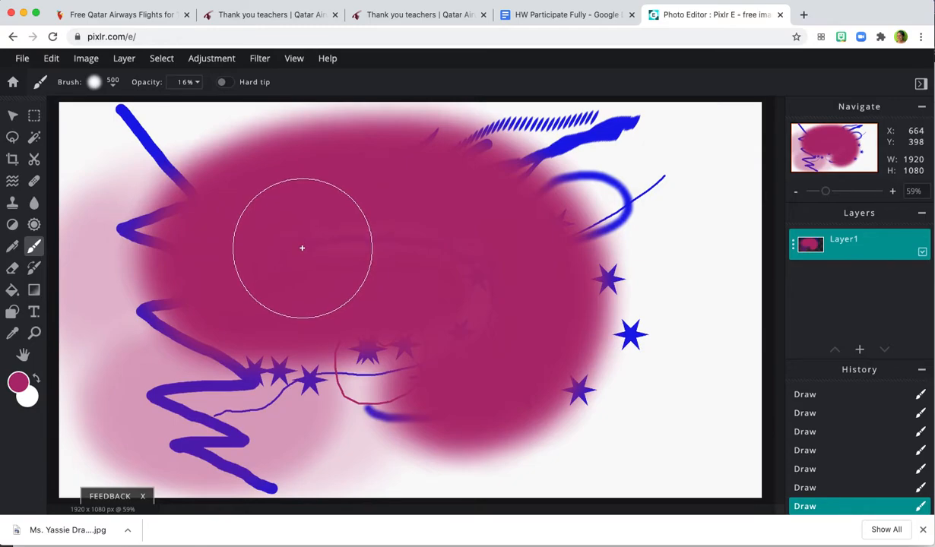
# - Undo all the magenta brush strokes and the thin wavy blue line
pyautogui.press('super+z')
pyautogui.press('super+z')
pyautogui.press('super+z')
pyautogui.press('super+z')
pyautogui.press('super+z')
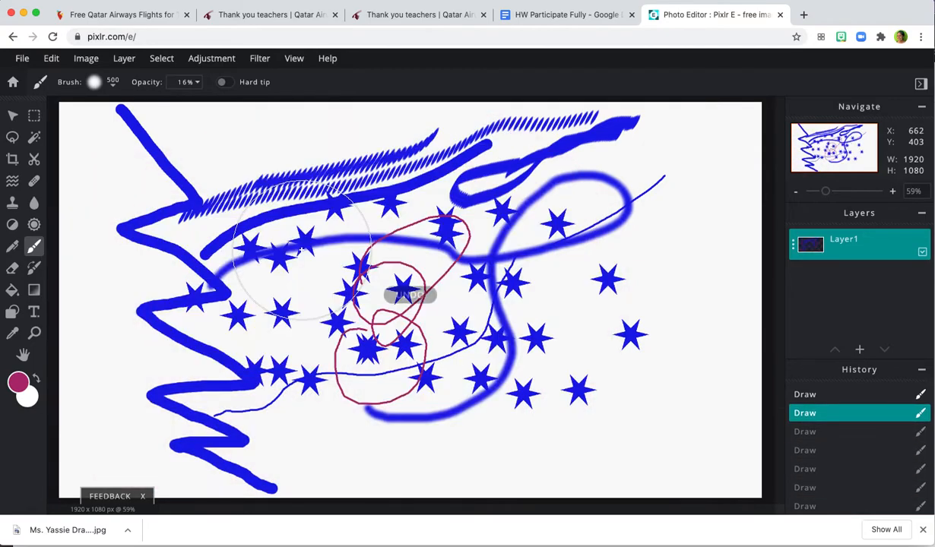
pyautogui.press('super+z')
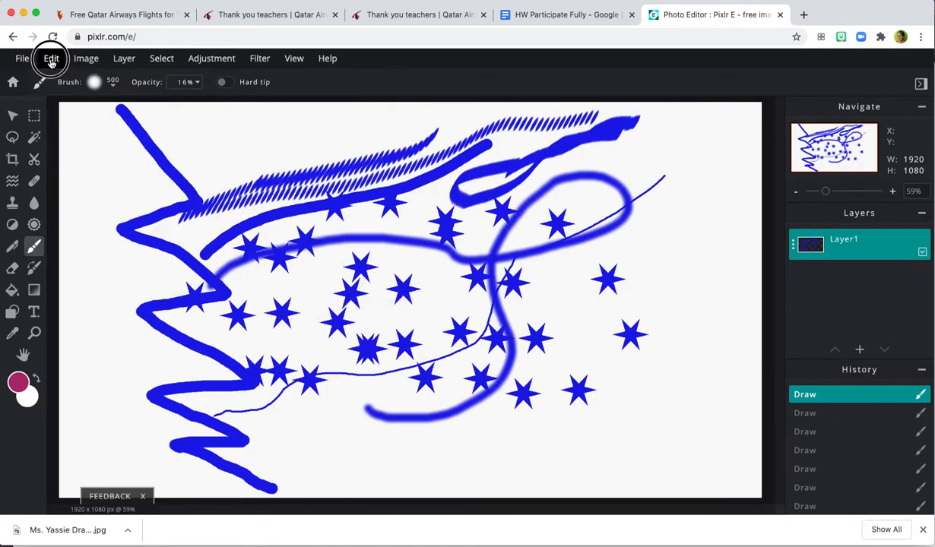
pyautogui.click(51, 59)
pyautogui.click(64, 79)
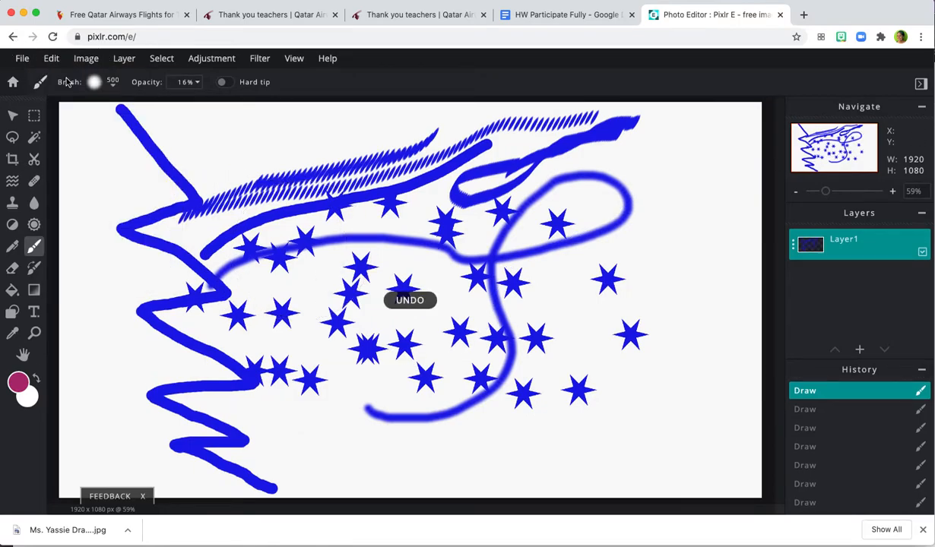
# - Draw a wide filled ellipse across the upper canvas and, with fill turned off, a small circle outline over the left stars
pyautogui.click(11, 312)
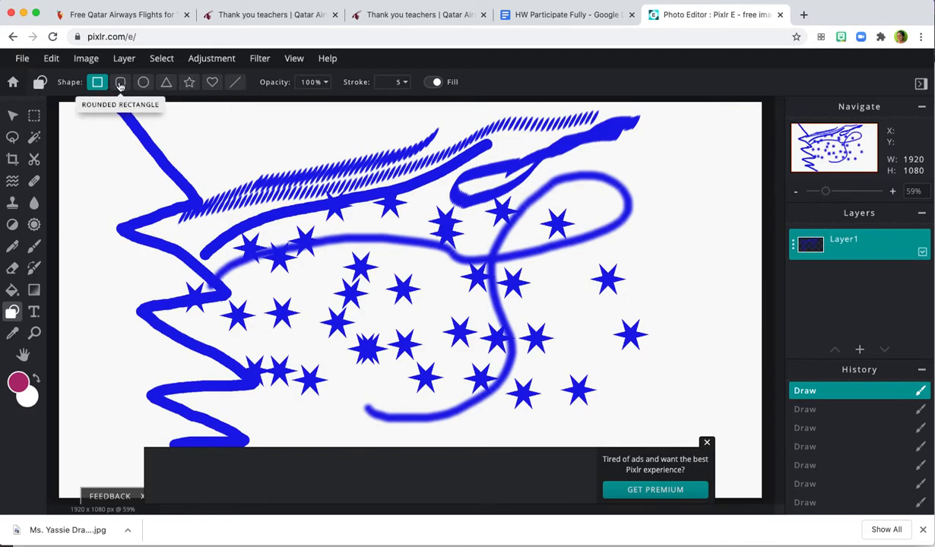
pyautogui.click(143, 82)
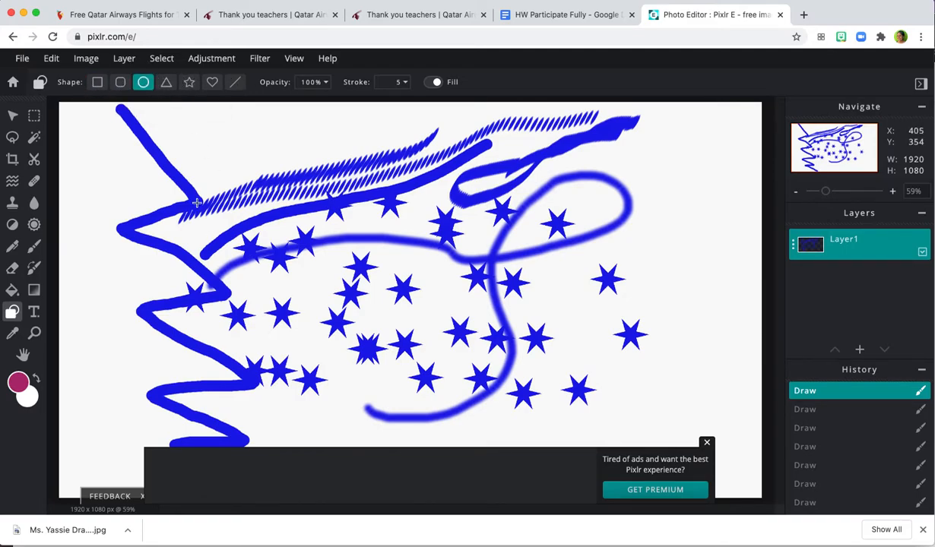
pyautogui.moveTo(206, 150); pyautogui.dragTo(593, 240)
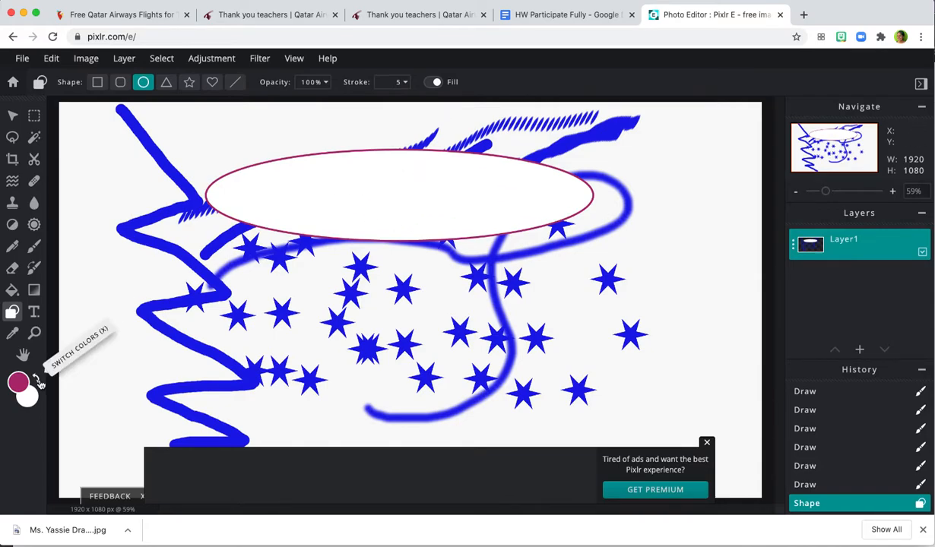
pyautogui.click(434, 82)
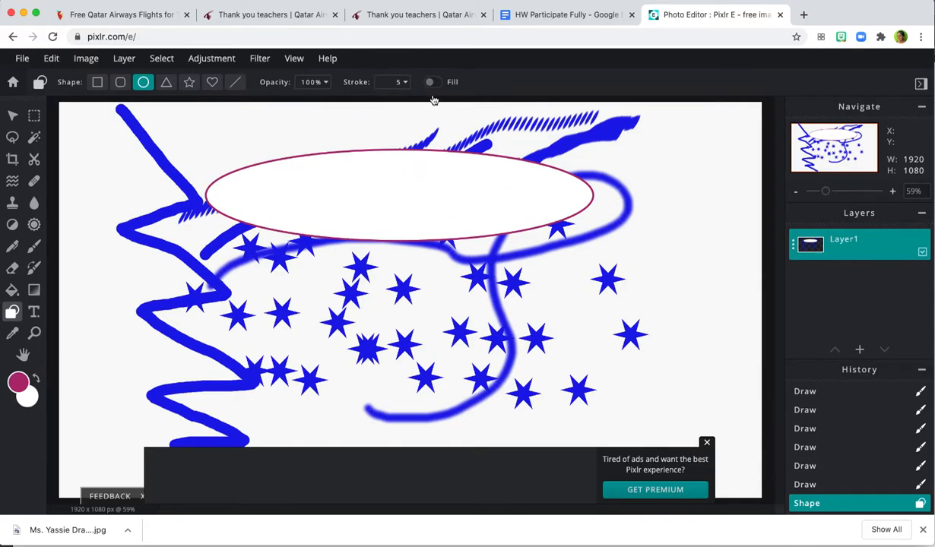
pyautogui.moveTo(209, 272); pyautogui.dragTo(290, 352)
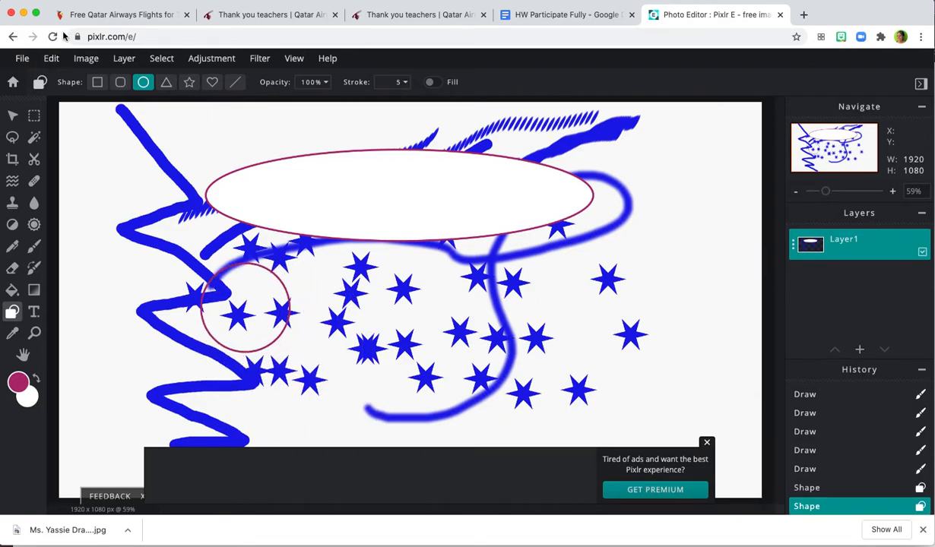
# - Draw straight magenta lines with a stroke of 5 across the canvas: two slightly slanted, two horizontal, three vertical and one diagonal
pyautogui.click(234, 83)
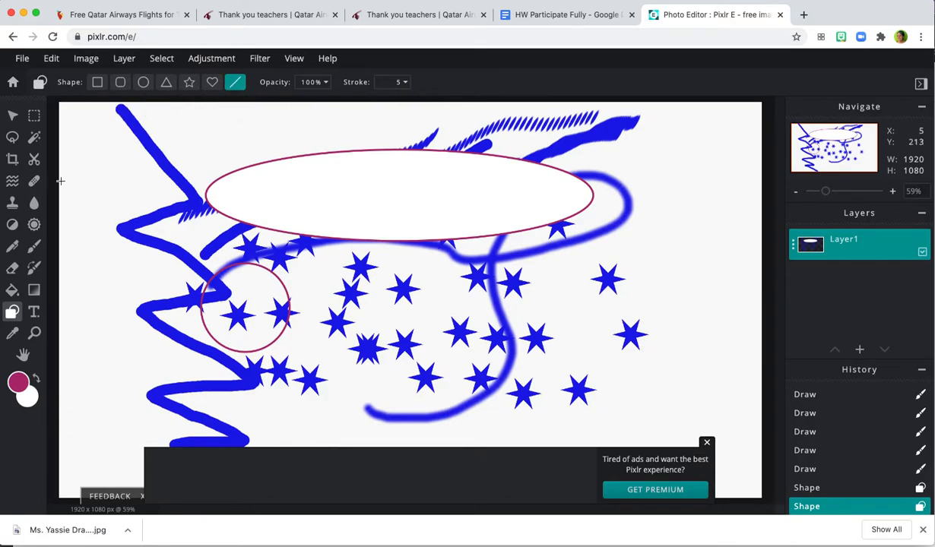
pyautogui.moveTo(70, 181); pyautogui.dragTo(706, 149)
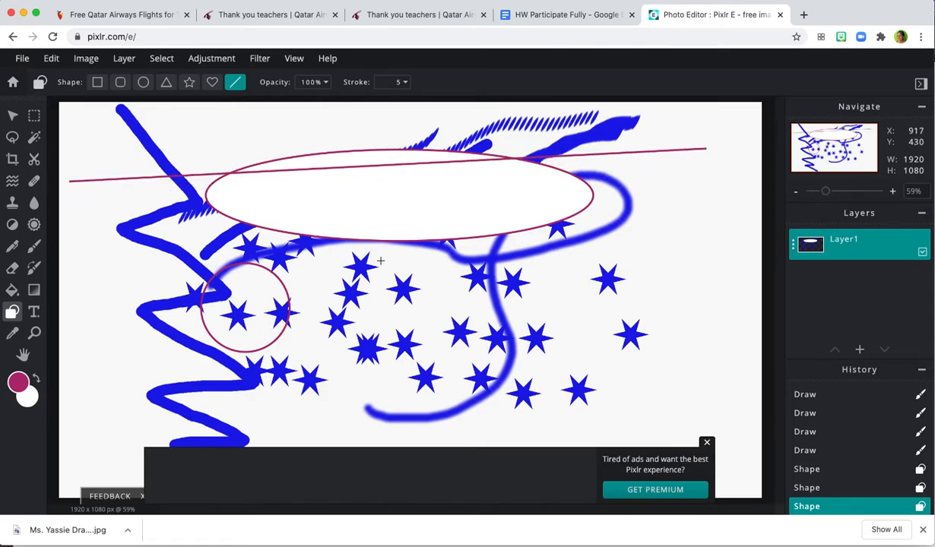
pyautogui.moveTo(101, 245); pyautogui.dragTo(683, 173)
pyautogui.moveTo(204, 120); pyautogui.dragTo(254, 405)
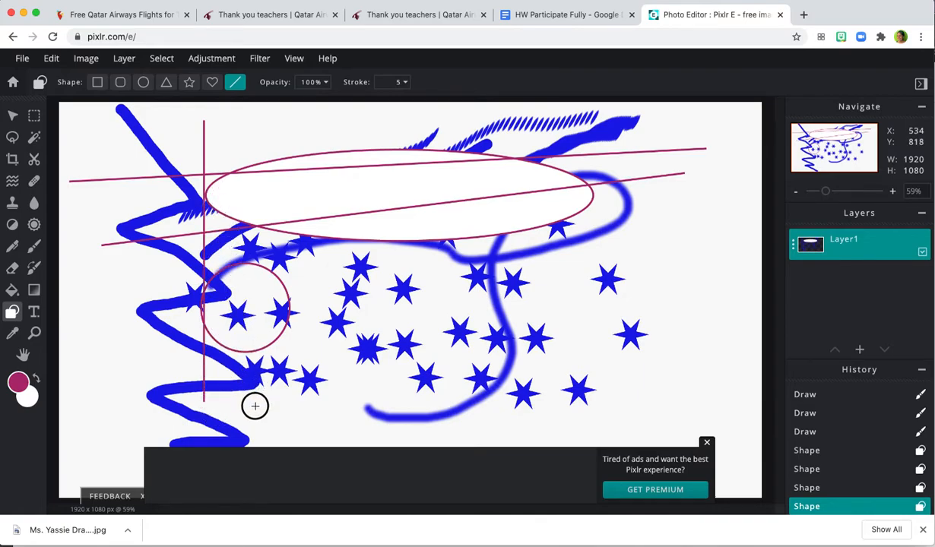
pyautogui.moveTo(80, 294); pyautogui.dragTo(676, 292)
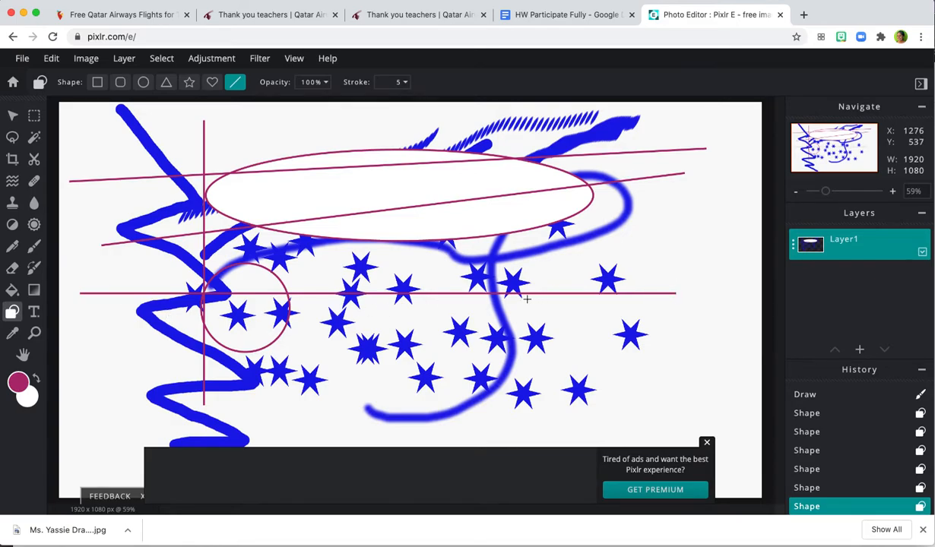
pyautogui.moveTo(693, 141); pyautogui.dragTo(405, 411)
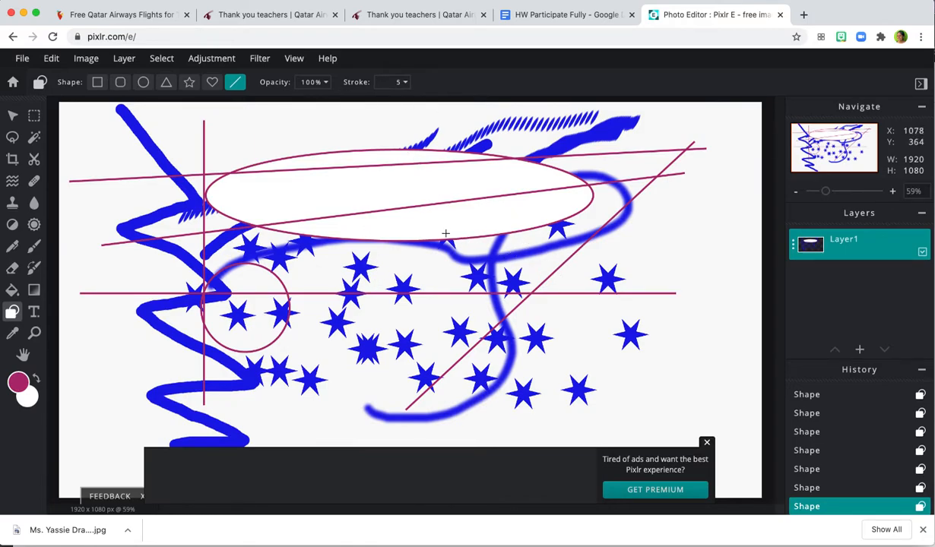
pyautogui.moveTo(247, 129)
pyautogui.mouseDown()
pyautogui.moveTo(240, 317)
pyautogui.moveTo(283, 141)
pyautogui.moveTo(247, 131)
pyautogui.moveTo(247, 405)
pyautogui.mouseUp()
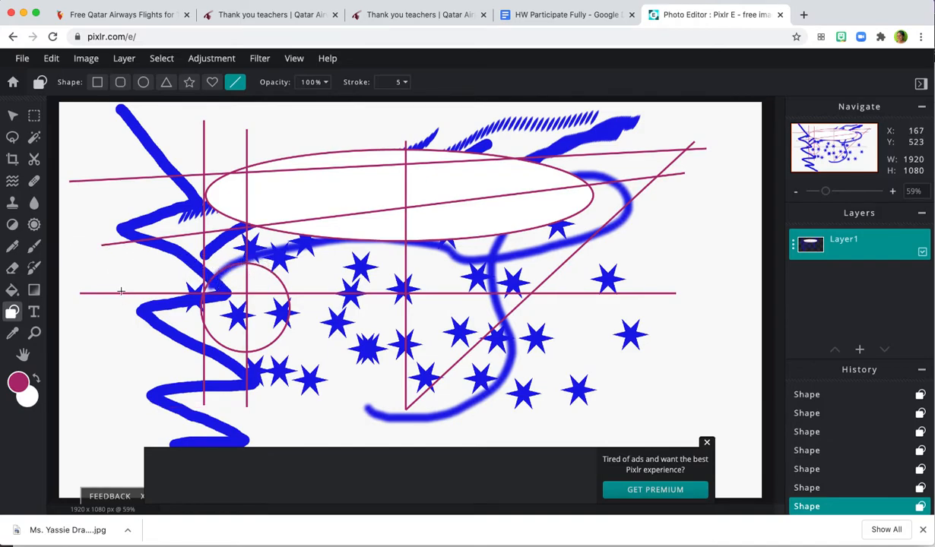
pyautogui.moveTo(92, 264); pyautogui.dragTo(675, 258)
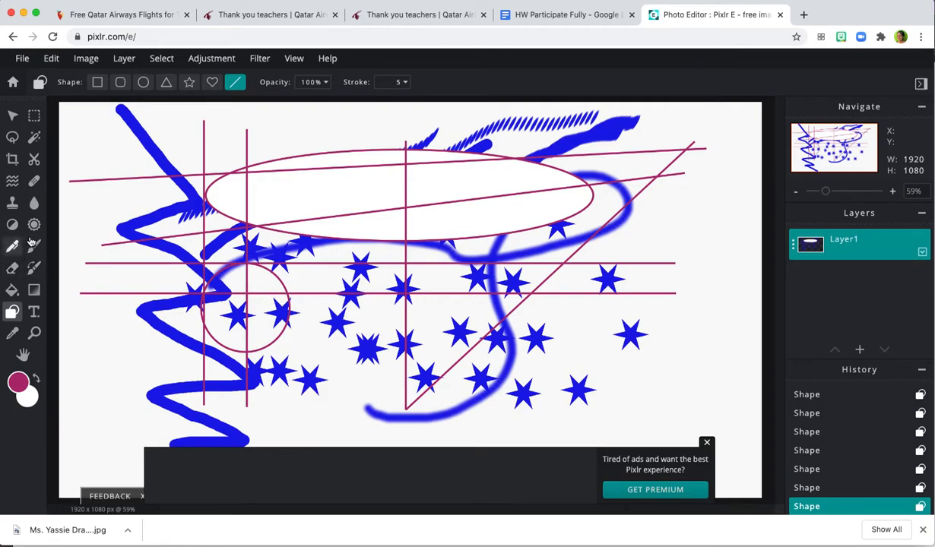
# - Draw thick looping magenta strokes over the left part of the canvas with the Ink pen at size 15
pyautogui.click(12, 290)
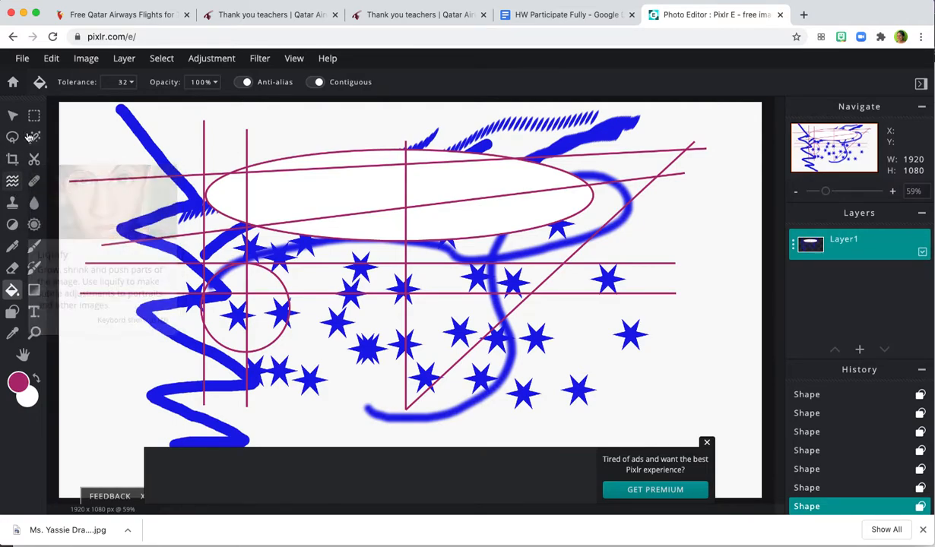
pyautogui.click(12, 249)
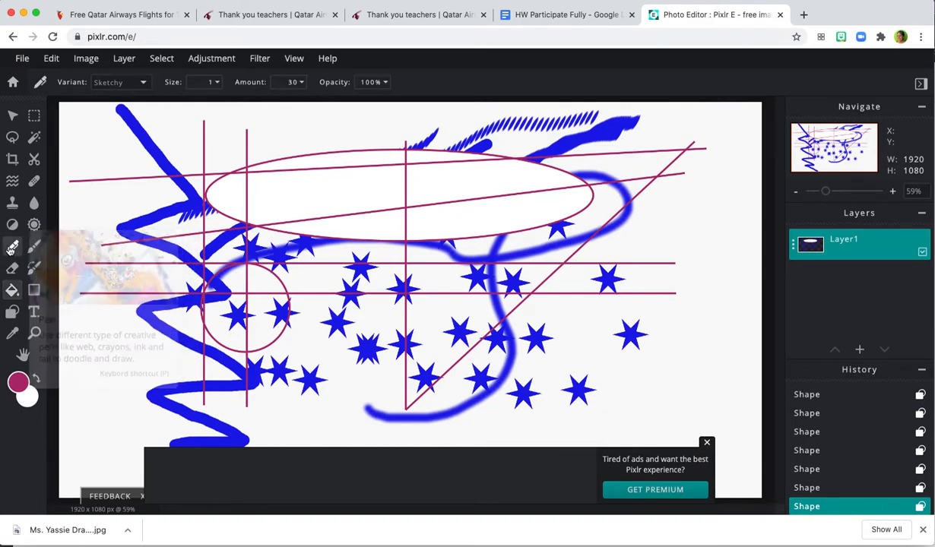
pyautogui.click(140, 82)
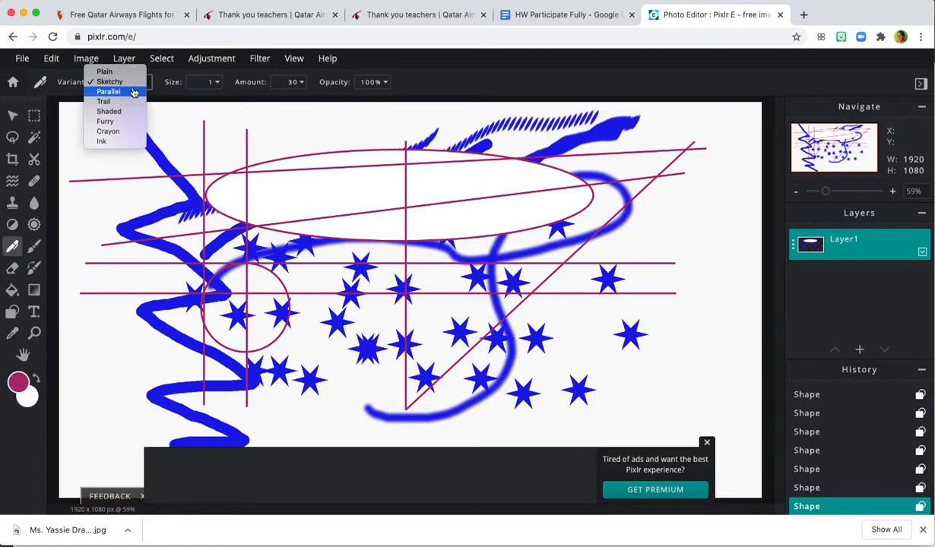
pyautogui.click(120, 141)
pyautogui.click(214, 82)
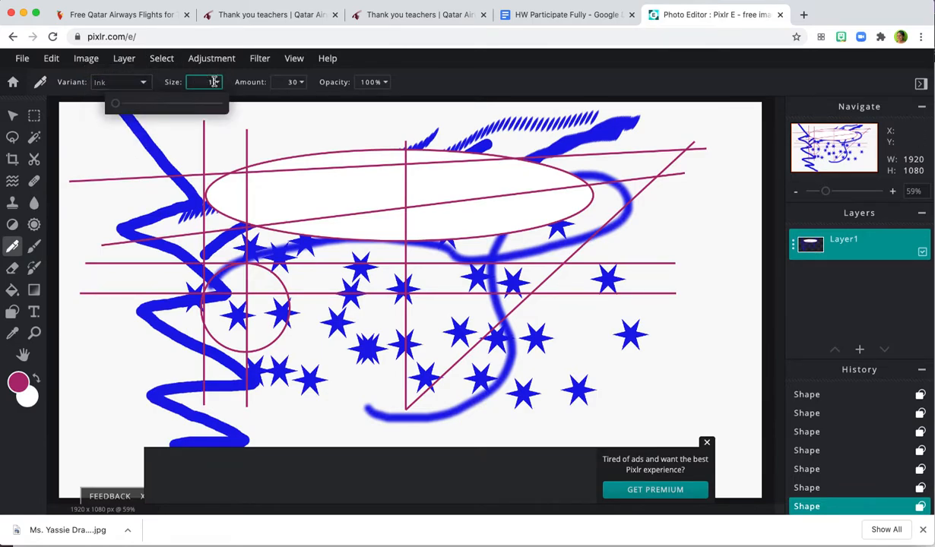
pyautogui.moveTo(115, 103); pyautogui.dragTo(143, 103)
pyautogui.moveTo(113, 171)
pyautogui.mouseDown()
pyautogui.moveTo(165, 122)
pyautogui.moveTo(226, 134)
pyautogui.moveTo(225, 156)
pyautogui.moveTo(195, 184)
pyautogui.moveTo(179, 224)
pyautogui.moveTo(225, 247)
pyautogui.moveTo(259, 225)
pyautogui.moveTo(235, 206)
pyautogui.moveTo(184, 244)
pyautogui.moveTo(175, 294)
pyautogui.moveTo(242, 304)
pyautogui.moveTo(284, 271)
pyautogui.moveTo(162, 315)
pyautogui.moveTo(133, 269)
pyautogui.moveTo(197, 200)
pyautogui.moveTo(264, 170)
pyautogui.mouseUp()
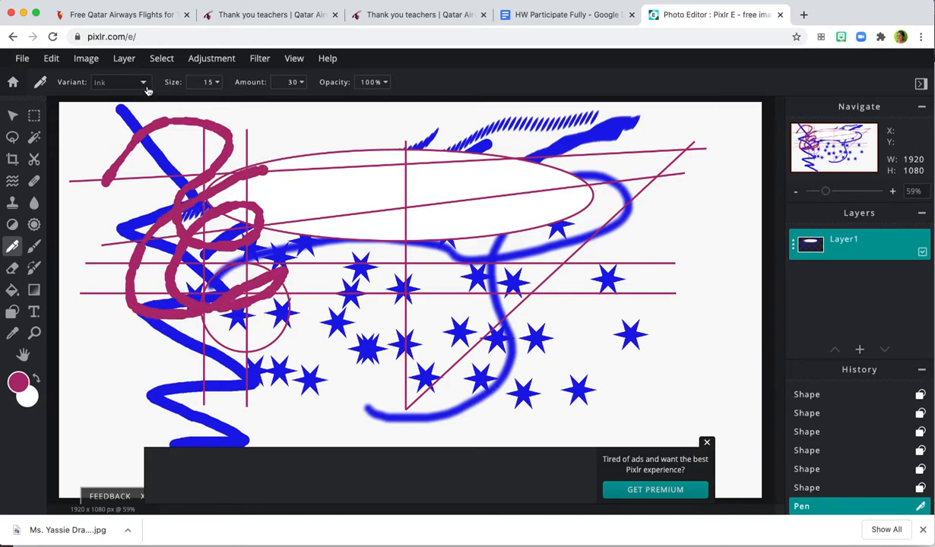
# - Draw a looping Shaded pen stroke across the upper middle and a long zigzagging Furry pen stroke from the middle to the right edge
pyautogui.click(137, 82)
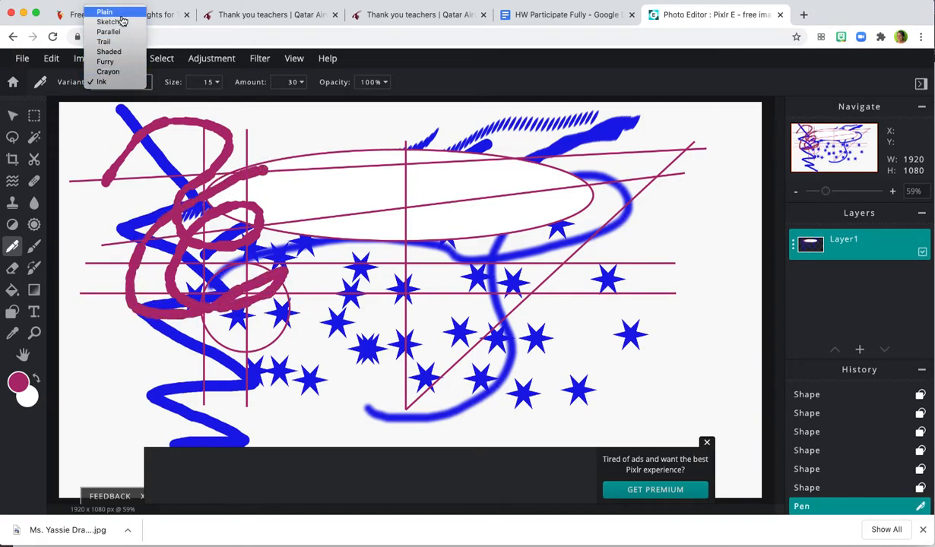
pyautogui.click(110, 51)
pyautogui.moveTo(321, 218)
pyautogui.mouseDown()
pyautogui.moveTo(339, 149)
pyautogui.moveTo(380, 165)
pyautogui.moveTo(346, 248)
pyautogui.moveTo(320, 279)
pyautogui.moveTo(329, 282)
pyautogui.moveTo(322, 206)
pyautogui.moveTo(381, 175)
pyautogui.moveTo(411, 234)
pyautogui.moveTo(479, 272)
pyautogui.moveTo(546, 212)
pyautogui.moveTo(465, 174)
pyautogui.moveTo(431, 276)
pyautogui.moveTo(383, 300)
pyautogui.moveTo(421, 276)
pyautogui.moveTo(389, 301)
pyautogui.mouseUp()
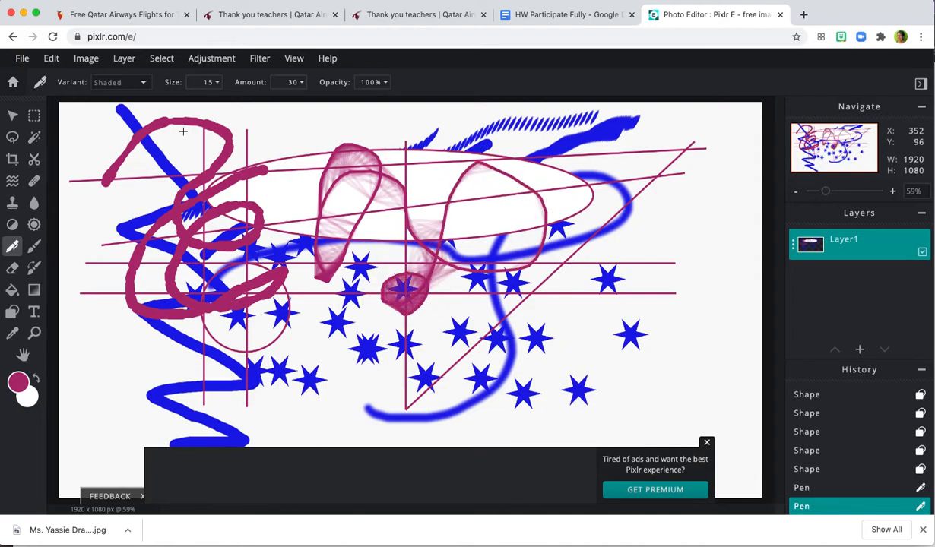
pyautogui.click(139, 85)
pyautogui.click(105, 91)
pyautogui.moveTo(320, 333)
pyautogui.mouseDown()
pyautogui.moveTo(333, 257)
pyautogui.moveTo(364, 299)
pyautogui.moveTo(271, 345)
pyautogui.moveTo(372, 384)
pyautogui.moveTo(314, 378)
pyautogui.moveTo(404, 363)
pyautogui.moveTo(347, 346)
pyautogui.moveTo(385, 315)
pyautogui.moveTo(373, 220)
pyautogui.moveTo(380, 191)
pyautogui.moveTo(443, 180)
pyautogui.moveTo(456, 166)
pyautogui.moveTo(512, 171)
pyautogui.moveTo(509, 194)
pyautogui.moveTo(536, 202)
pyautogui.moveTo(524, 253)
pyautogui.moveTo(479, 283)
pyautogui.moveTo(500, 303)
pyautogui.moveTo(463, 381)
pyautogui.moveTo(471, 395)
pyautogui.moveTo(577, 394)
pyautogui.moveTo(613, 325)
pyautogui.moveTo(651, 312)
pyautogui.moveTo(688, 381)
pyautogui.moveTo(655, 424)
pyautogui.moveTo(720, 440)
pyautogui.moveTo(731, 343)
pyautogui.moveTo(702, 261)
pyautogui.moveTo(718, 218)
pyautogui.moveTo(698, 198)
pyautogui.moveTo(704, 317)
pyautogui.moveTo(675, 341)
pyautogui.moveTo(733, 248)
pyautogui.moveTo(691, 266)
pyautogui.moveTo(660, 312)
pyautogui.mouseUp()
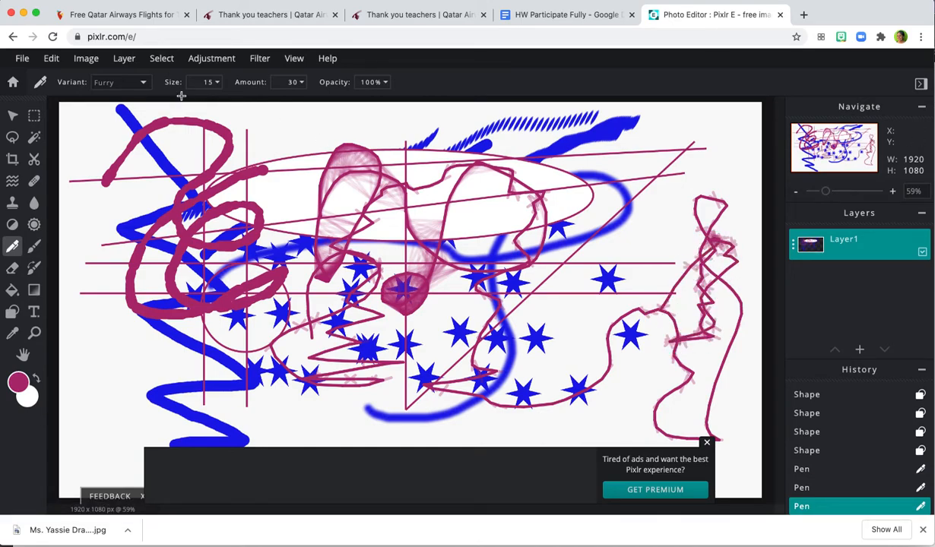
# - Draw a wavy Crayon pen line across the lower canvas and dashed Parallel pen strokes looping around the upper half
pyautogui.click(123, 85)
pyautogui.click(112, 92)
pyautogui.moveTo(109, 343)
pyautogui.mouseDown()
pyautogui.moveTo(93, 304)
pyautogui.moveTo(110, 315)
pyautogui.moveTo(117, 416)
pyautogui.moveTo(112, 393)
pyautogui.moveTo(207, 414)
pyautogui.moveTo(265, 382)
pyautogui.moveTo(336, 411)
pyautogui.moveTo(370, 408)
pyautogui.moveTo(400, 363)
pyautogui.moveTo(437, 399)
pyautogui.moveTo(582, 325)
pyautogui.moveTo(621, 367)
pyautogui.moveTo(625, 276)
pyautogui.moveTo(629, 244)
pyautogui.mouseUp()
pyautogui.click(142, 82)
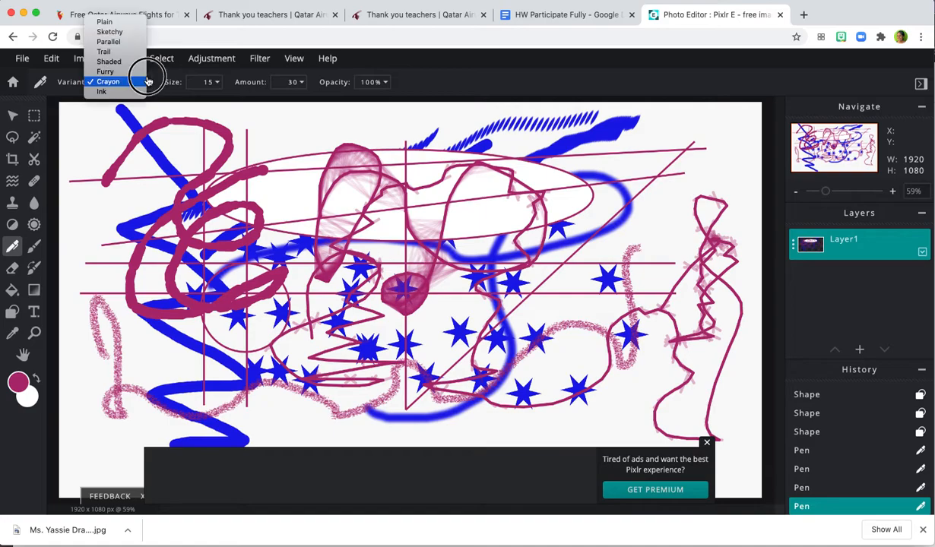
pyautogui.click(119, 46)
pyautogui.moveTo(244, 123)
pyautogui.mouseDown()
pyautogui.moveTo(362, 136)
pyautogui.moveTo(474, 180)
pyautogui.moveTo(583, 155)
pyautogui.moveTo(613, 136)
pyautogui.moveTo(661, 158)
pyautogui.moveTo(666, 226)
pyautogui.moveTo(656, 272)
pyautogui.moveTo(628, 304)
pyautogui.moveTo(588, 307)
pyautogui.moveTo(427, 285)
pyautogui.moveTo(331, 237)
pyautogui.moveTo(279, 225)
pyautogui.moveTo(240, 231)
pyautogui.moveTo(206, 189)
pyautogui.moveTo(194, 209)
pyautogui.moveTo(357, 185)
pyautogui.mouseUp()
pyautogui.moveTo(243, 156); pyautogui.dragTo(448, 171)
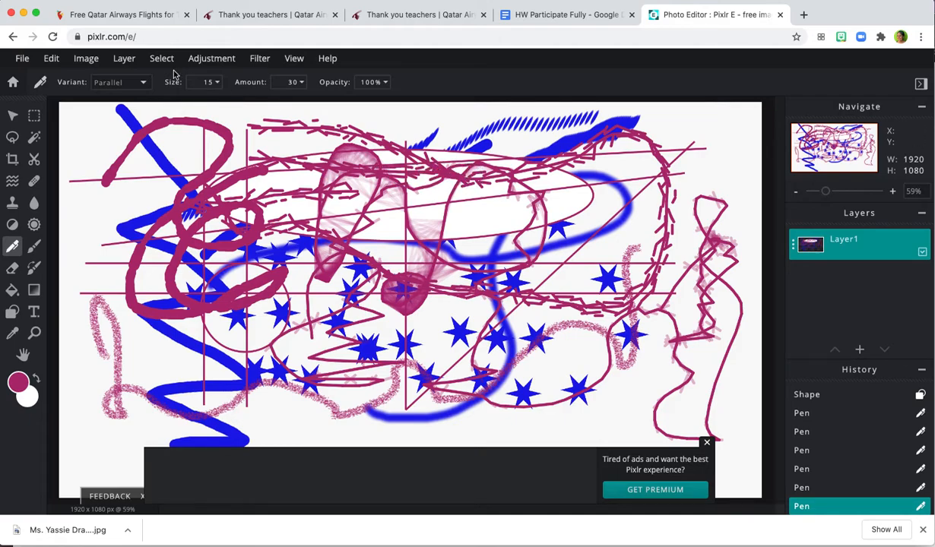
# - Draw magenta Trail pen strokes down the left edge and in long curves along the bottom of the canvas
pyautogui.click(138, 83)
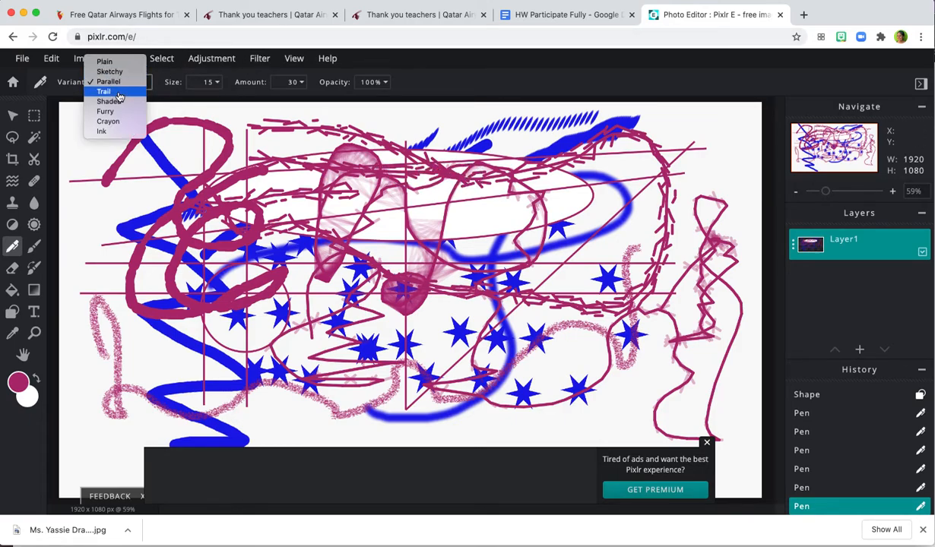
pyautogui.click(114, 91)
pyautogui.moveTo(83, 141)
pyautogui.mouseDown()
pyautogui.moveTo(90, 307)
pyautogui.moveTo(107, 297)
pyautogui.moveTo(98, 212)
pyautogui.moveTo(113, 183)
pyautogui.moveTo(131, 190)
pyautogui.moveTo(124, 270)
pyautogui.moveTo(138, 343)
pyautogui.moveTo(164, 380)
pyautogui.moveTo(195, 380)
pyautogui.mouseUp()
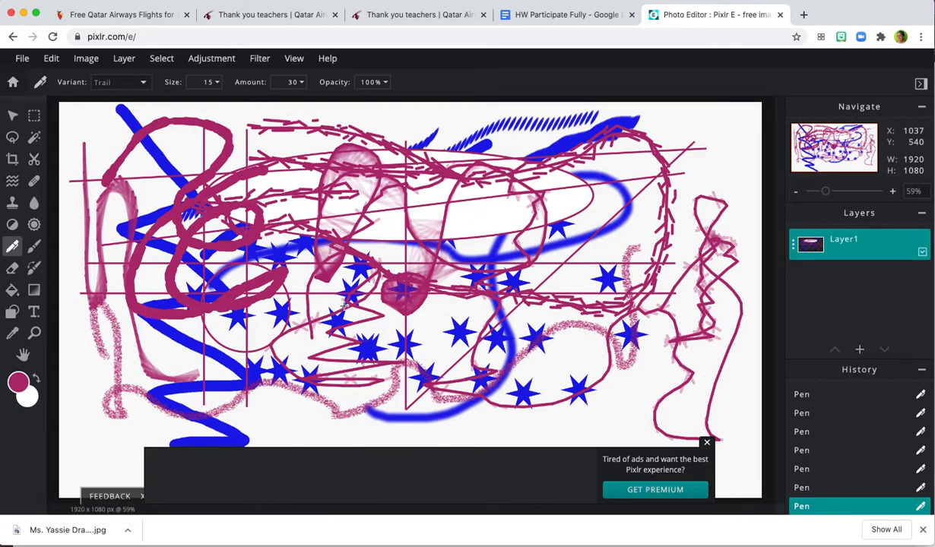
pyautogui.scroll(-2, 393, 299)
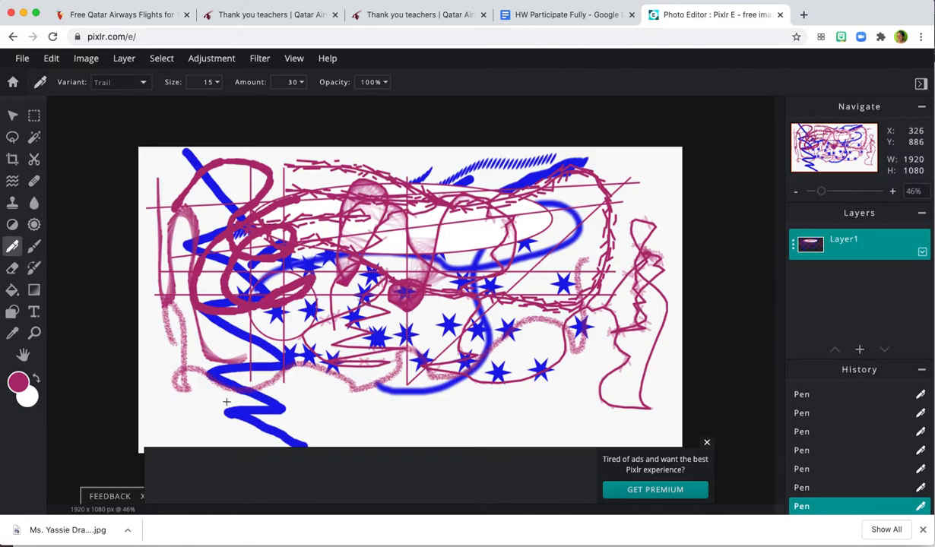
pyautogui.moveTo(173, 419)
pyautogui.mouseDown()
pyautogui.moveTo(438, 431)
pyautogui.moveTo(564, 400)
pyautogui.moveTo(635, 432)
pyautogui.moveTo(667, 376)
pyautogui.moveTo(665, 318)
pyautogui.moveTo(550, 397)
pyautogui.moveTo(444, 437)
pyautogui.moveTo(351, 380)
pyautogui.moveTo(273, 364)
pyautogui.moveTo(152, 448)
pyautogui.moveTo(142, 389)
pyautogui.mouseUp()
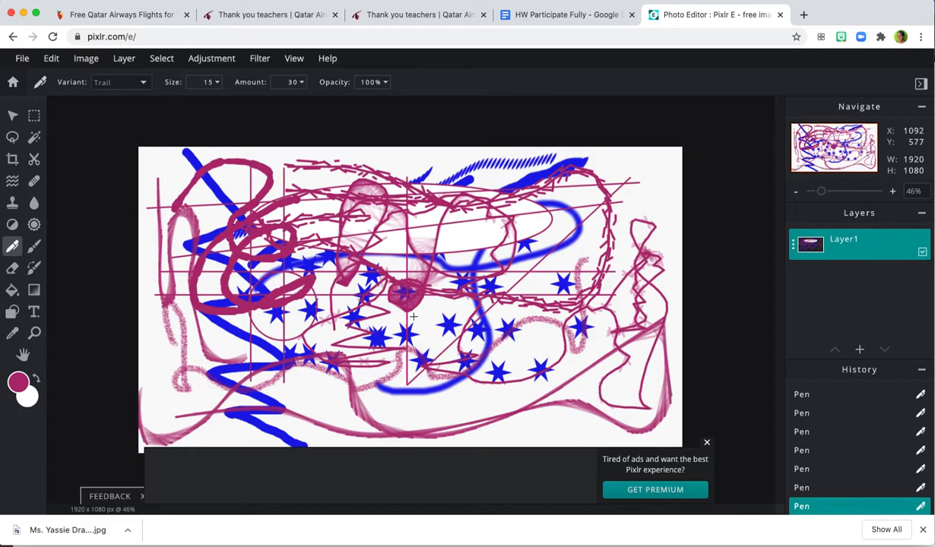
# - Change the drawing color to purple #922CB1 and draw large looping Trail pen strokes around the whole canvas
pyautogui.click(17, 384)
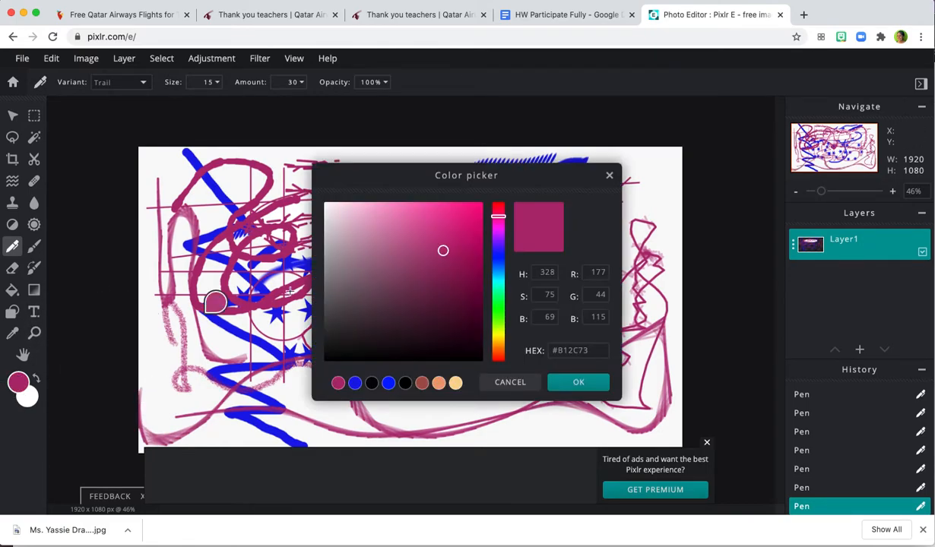
pyautogui.moveTo(505, 218)
pyautogui.mouseDown()
pyautogui.moveTo(503, 243)
pyautogui.moveTo(501, 234)
pyautogui.mouseUp()
pyautogui.click(562, 383)
pyautogui.moveTo(312, 235)
pyautogui.mouseDown()
pyautogui.moveTo(411, 199)
pyautogui.moveTo(431, 306)
pyautogui.moveTo(364, 390)
pyautogui.moveTo(458, 389)
pyautogui.moveTo(527, 253)
pyautogui.moveTo(583, 202)
pyautogui.moveTo(545, 337)
pyautogui.moveTo(352, 270)
pyautogui.moveTo(204, 297)
pyautogui.moveTo(271, 412)
pyautogui.moveTo(177, 153)
pyautogui.moveTo(333, 209)
pyautogui.moveTo(288, 266)
pyautogui.moveTo(371, 154)
pyautogui.moveTo(593, 251)
pyautogui.moveTo(703, 254)
pyautogui.moveTo(624, 377)
pyautogui.moveTo(495, 438)
pyautogui.moveTo(266, 399)
pyautogui.moveTo(217, 373)
pyautogui.mouseUp()
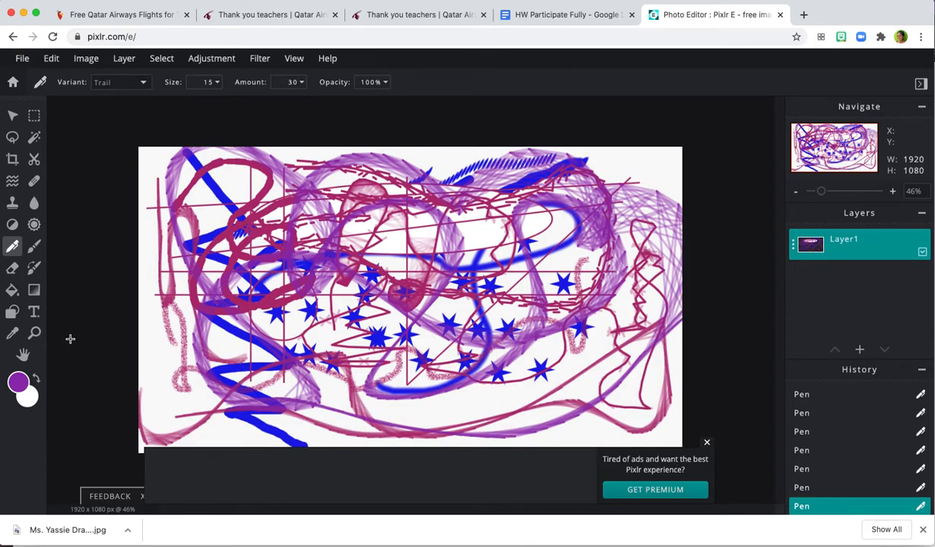
# - Change the drawing color to dark navy blue and sweep long Trail pen strokes across the left, top and bottom of the canvas
pyautogui.click(19, 380)
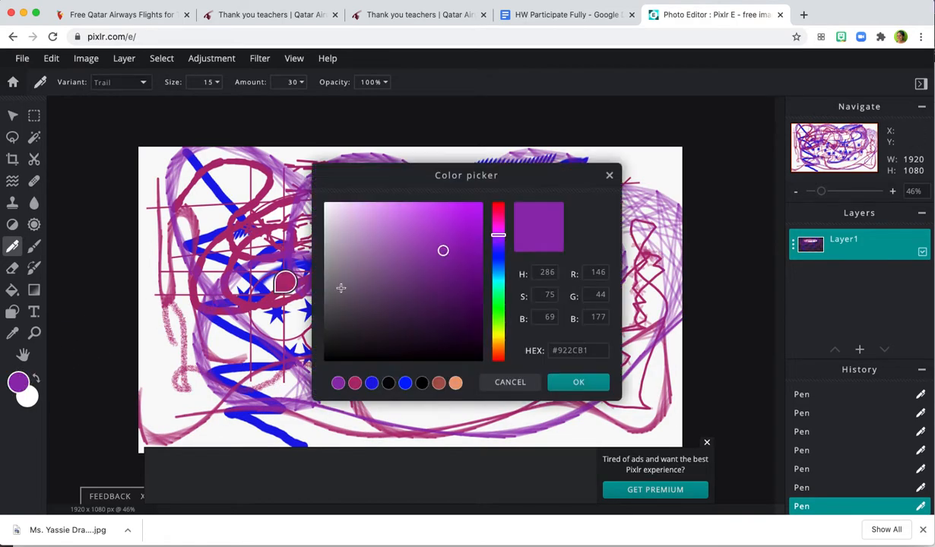
pyautogui.click(499, 266)
pyautogui.moveTo(501, 274); pyautogui.dragTo(499, 271)
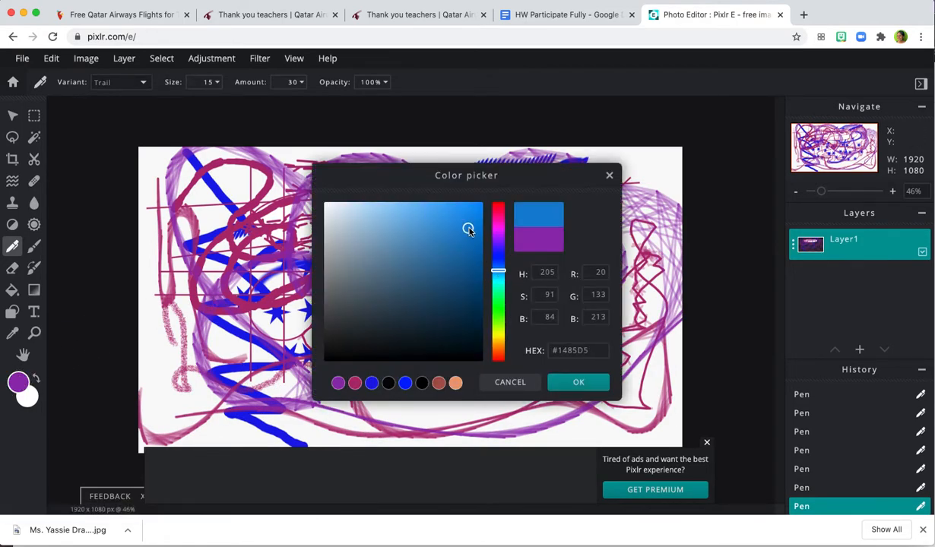
pyautogui.click(444, 319)
pyautogui.click(561, 382)
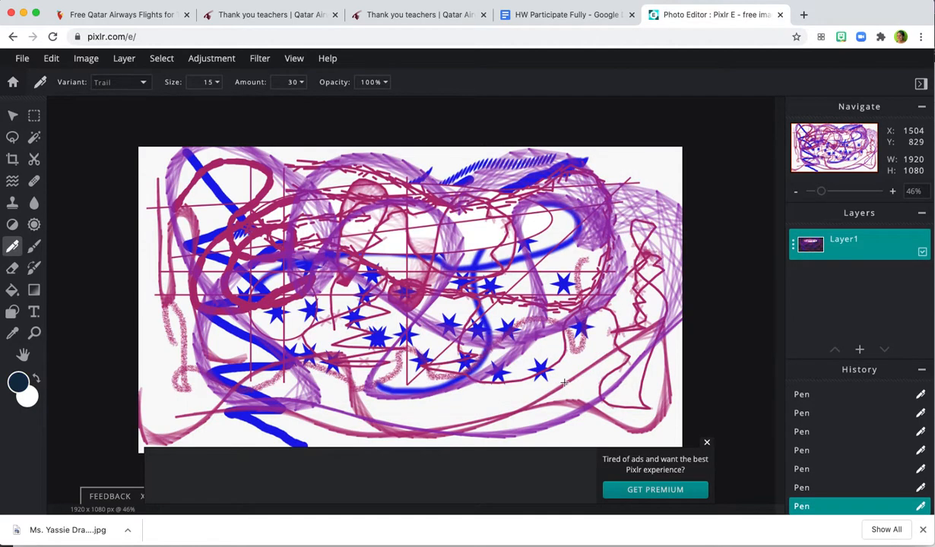
pyautogui.moveTo(161, 353)
pyautogui.mouseDown()
pyautogui.moveTo(145, 161)
pyautogui.moveTo(141, 220)
pyautogui.moveTo(158, 329)
pyautogui.moveTo(229, 261)
pyautogui.moveTo(171, 322)
pyautogui.moveTo(380, 239)
pyautogui.moveTo(272, 271)
pyautogui.moveTo(467, 174)
pyautogui.moveTo(356, 144)
pyautogui.moveTo(288, 138)
pyautogui.moveTo(200, 219)
pyautogui.moveTo(165, 131)
pyautogui.moveTo(133, 219)
pyautogui.moveTo(173, 272)
pyautogui.moveTo(190, 205)
pyautogui.moveTo(255, 165)
pyautogui.moveTo(443, 237)
pyautogui.moveTo(582, 140)
pyautogui.moveTo(696, 164)
pyautogui.moveTo(664, 196)
pyautogui.moveTo(623, 157)
pyautogui.moveTo(675, 149)
pyautogui.moveTo(664, 147)
pyautogui.moveTo(607, 196)
pyautogui.moveTo(437, 272)
pyautogui.moveTo(276, 260)
pyautogui.moveTo(166, 398)
pyautogui.moveTo(140, 370)
pyautogui.moveTo(183, 330)
pyautogui.moveTo(196, 379)
pyautogui.moveTo(137, 344)
pyautogui.moveTo(222, 442)
pyautogui.moveTo(341, 451)
pyautogui.moveTo(397, 443)
pyautogui.moveTo(271, 437)
pyautogui.moveTo(185, 455)
pyautogui.moveTo(429, 400)
pyautogui.moveTo(622, 409)
pyautogui.moveTo(741, 372)
pyautogui.moveTo(613, 431)
pyautogui.moveTo(507, 431)
pyautogui.moveTo(512, 382)
pyautogui.mouseUp()
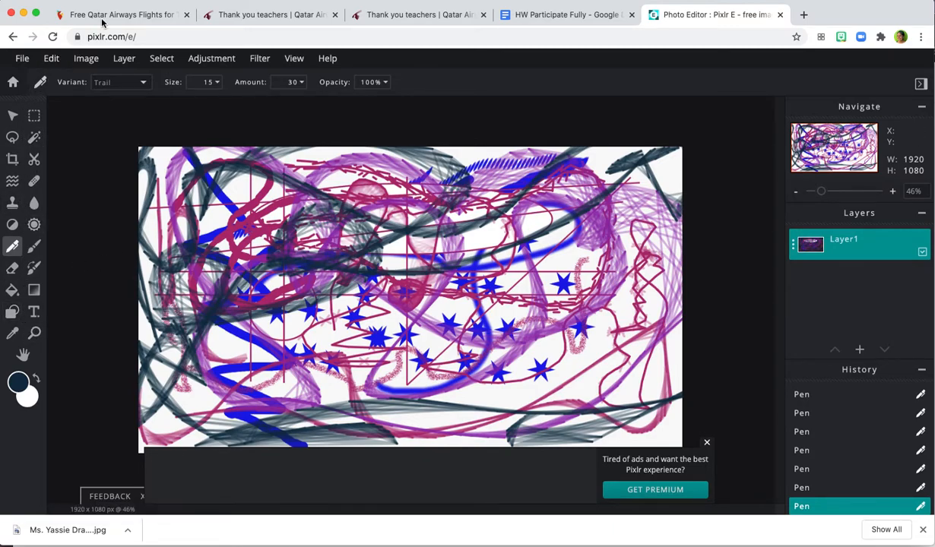
# - Save the drawing as a high-quality JPG, named with the artist's name followed by "Drawing", and close the save dialog
pyautogui.click(22, 64)
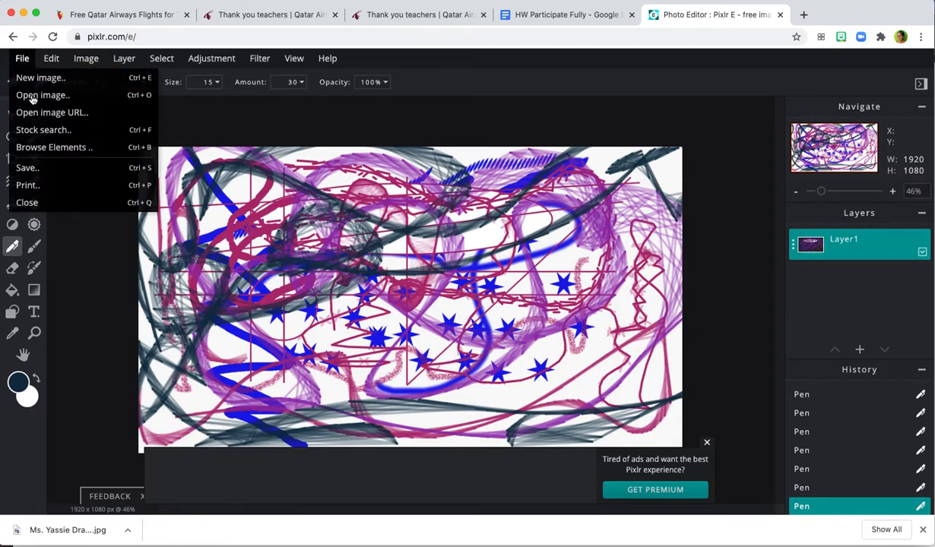
pyautogui.click(58, 168)
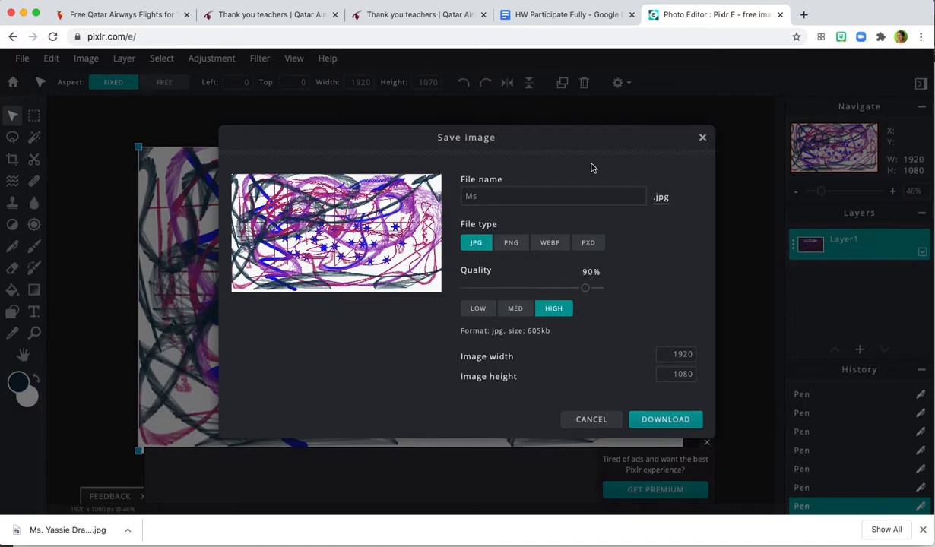
pyautogui.click(479, 200)
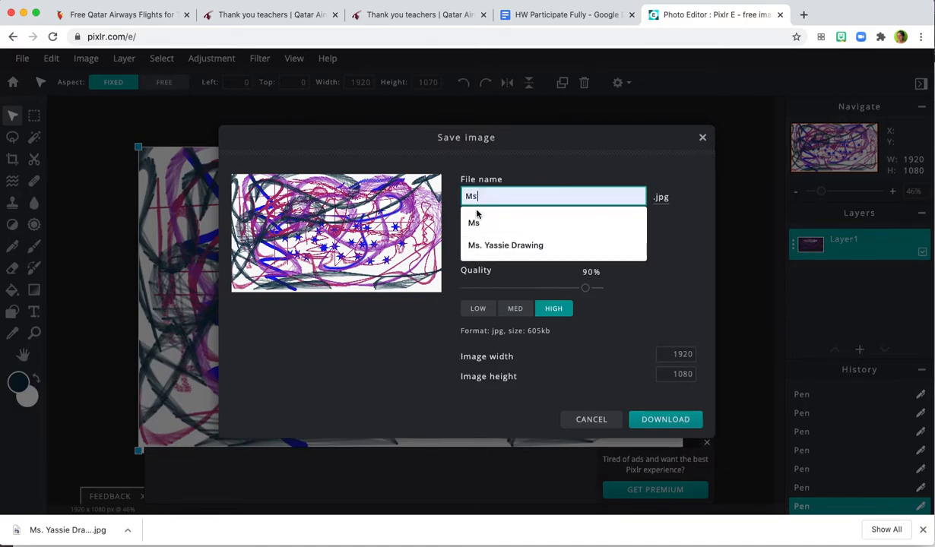
pyautogui.click(468, 245)
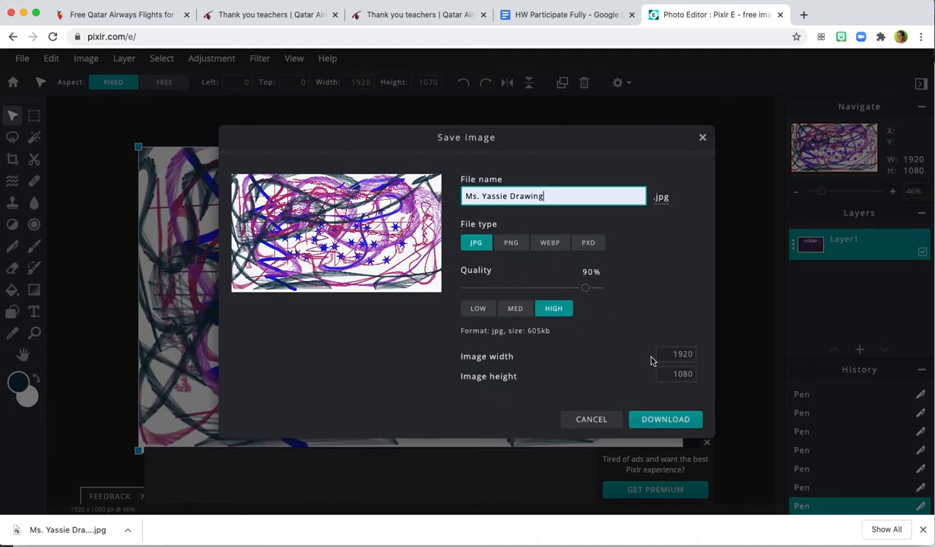
pyautogui.click(658, 420)
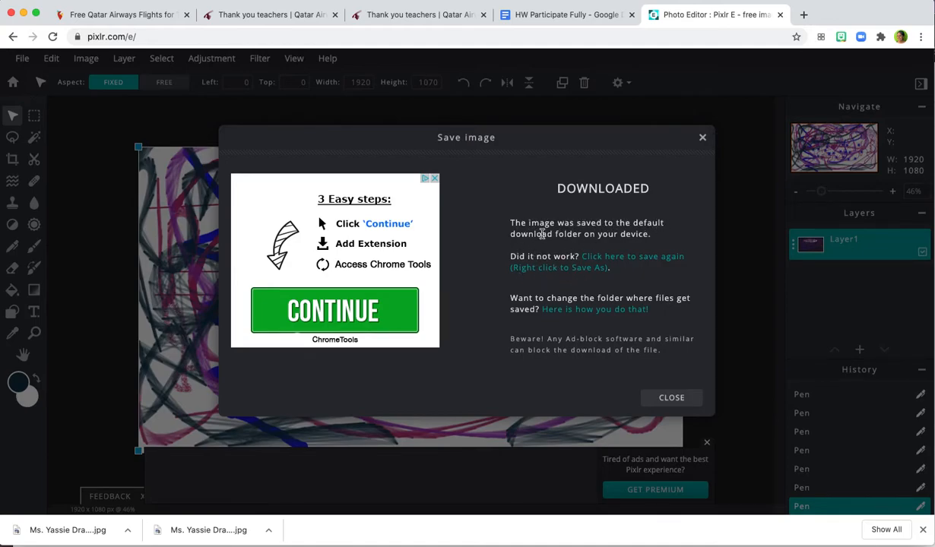
pyautogui.click(671, 398)
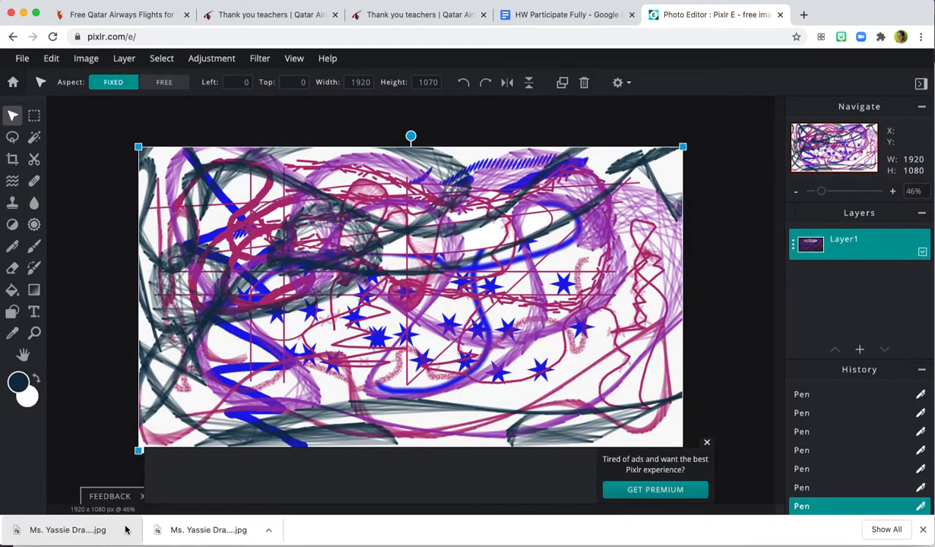
# - Switch to Google Classroom and open the full "Music Drawing on Pixlr" assignment under Wednesday October 7, 2020
pyautogui.press('super+grave')
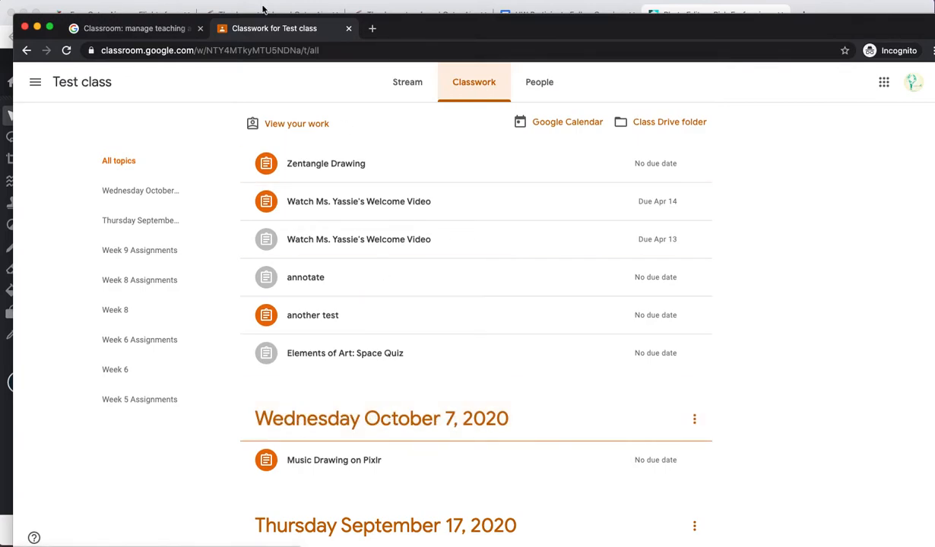
pyautogui.click(260, 51)
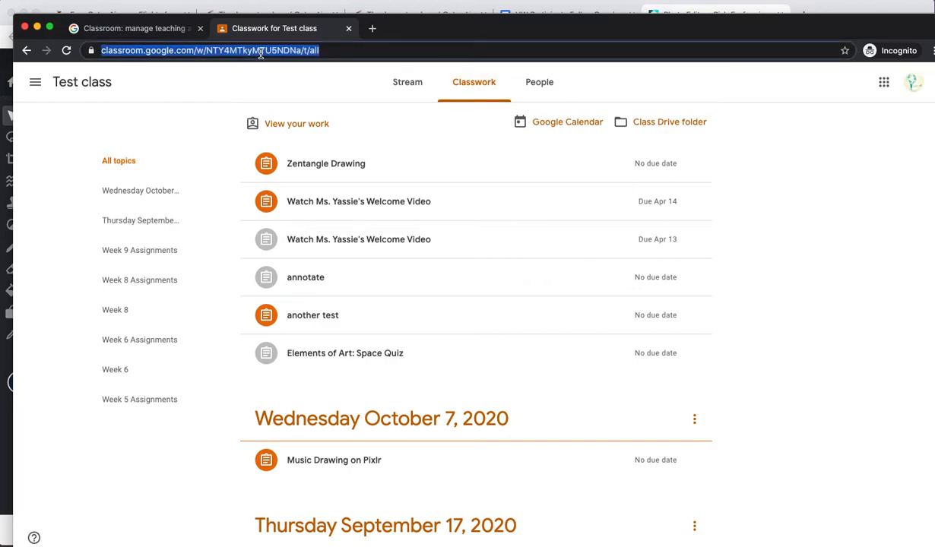
pyautogui.press('Return')
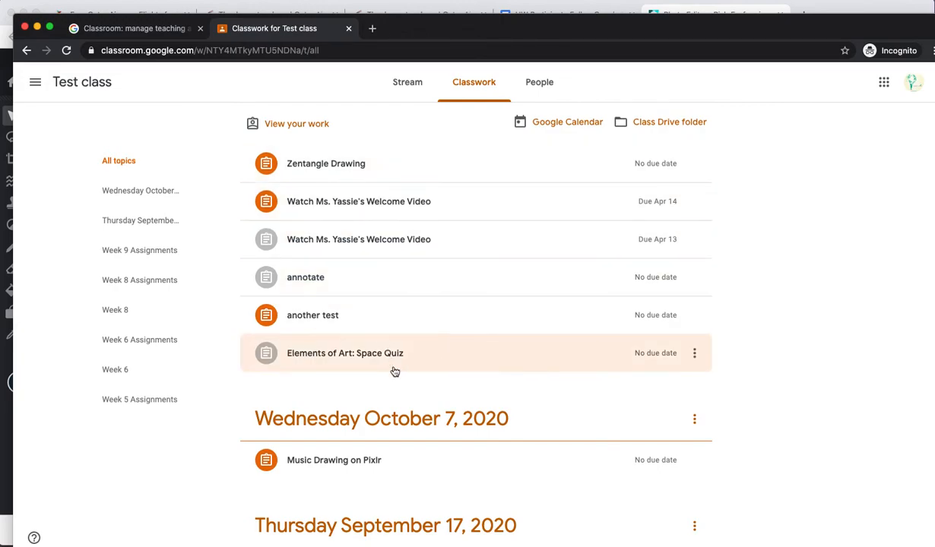
pyautogui.scroll(-3, 391, 448)
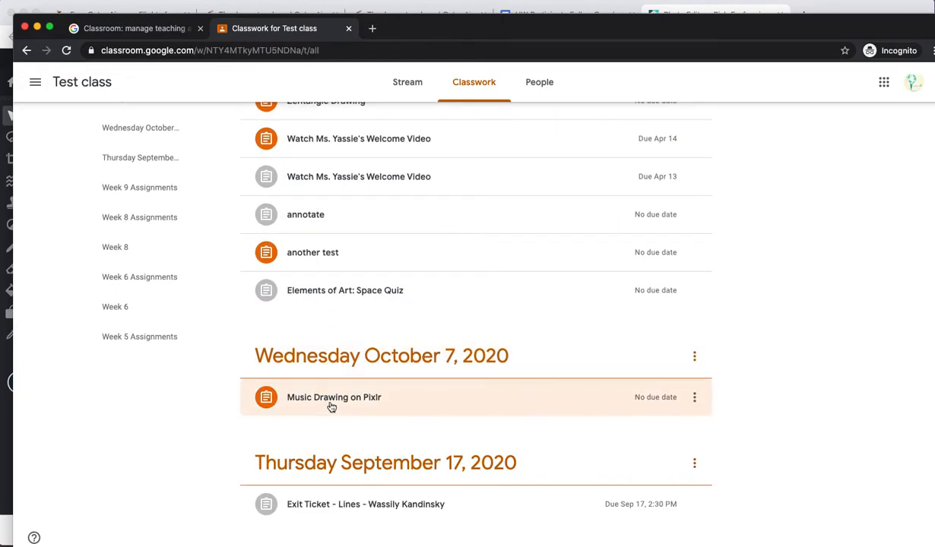
pyautogui.scroll(-2, 324, 377)
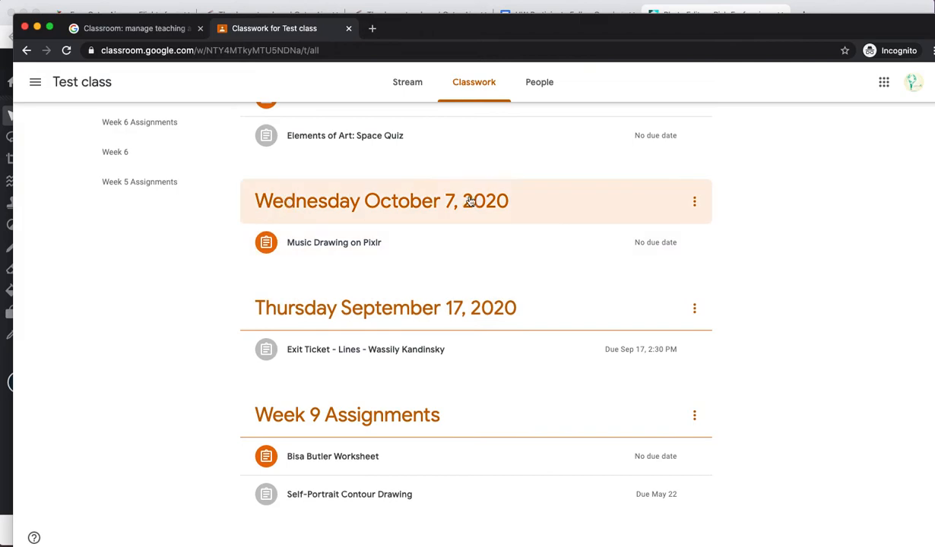
pyautogui.click(328, 255)
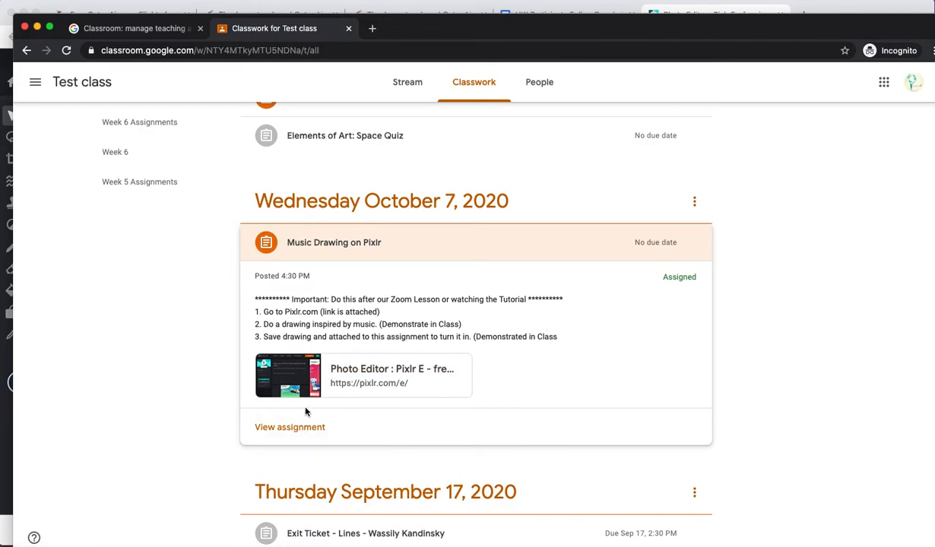
pyautogui.click(289, 430)
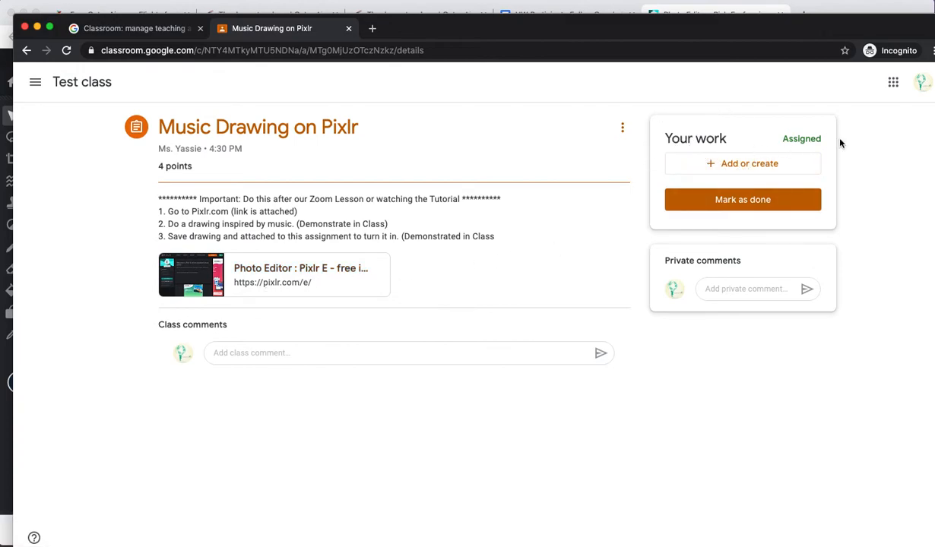
# - Start adding a file to the assignment's work by uploading from the computer, and browse to the Downloads folder
pyautogui.click(733, 167)
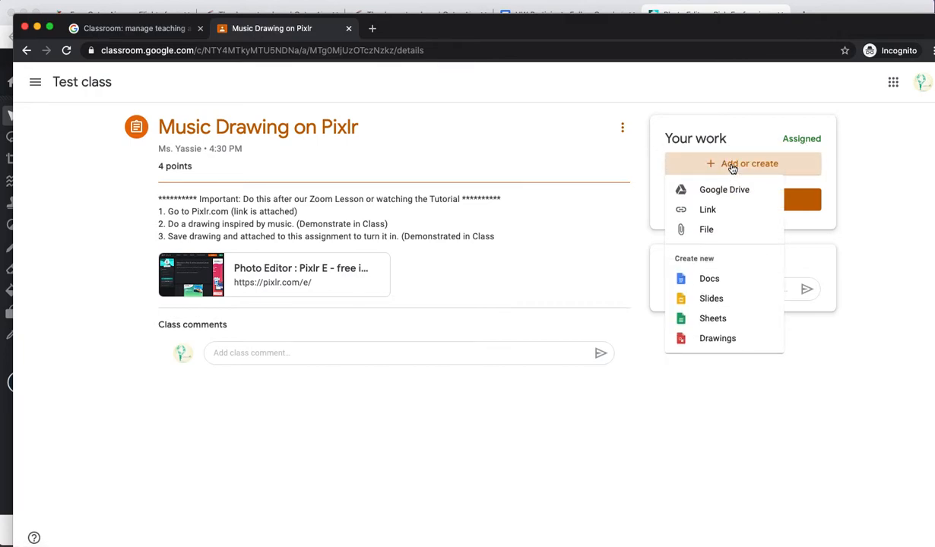
pyautogui.click(714, 238)
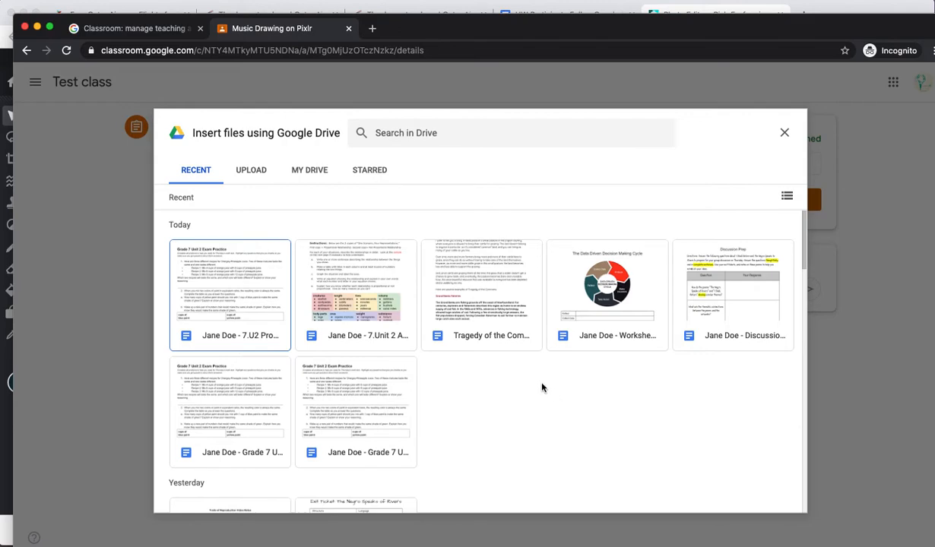
pyautogui.click(253, 172)
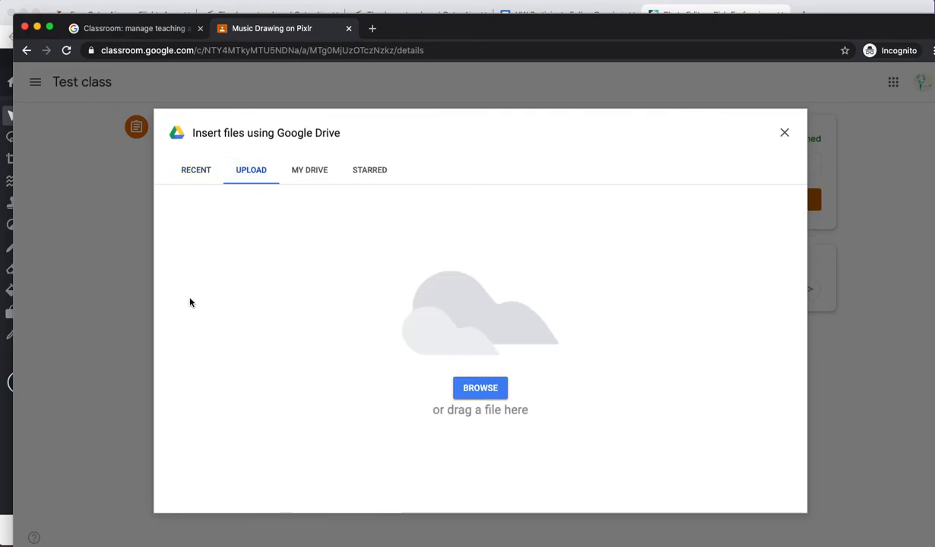
pyautogui.click(480, 387)
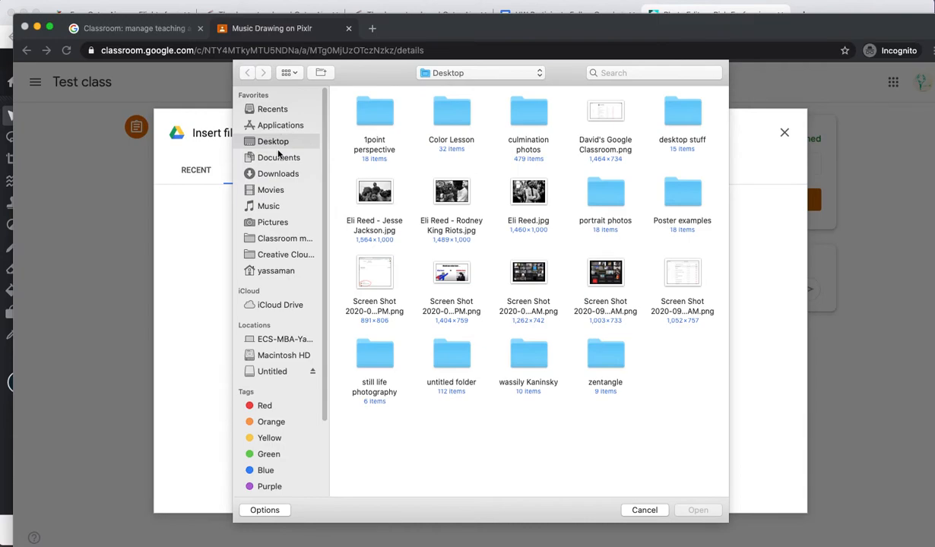
pyautogui.click(278, 174)
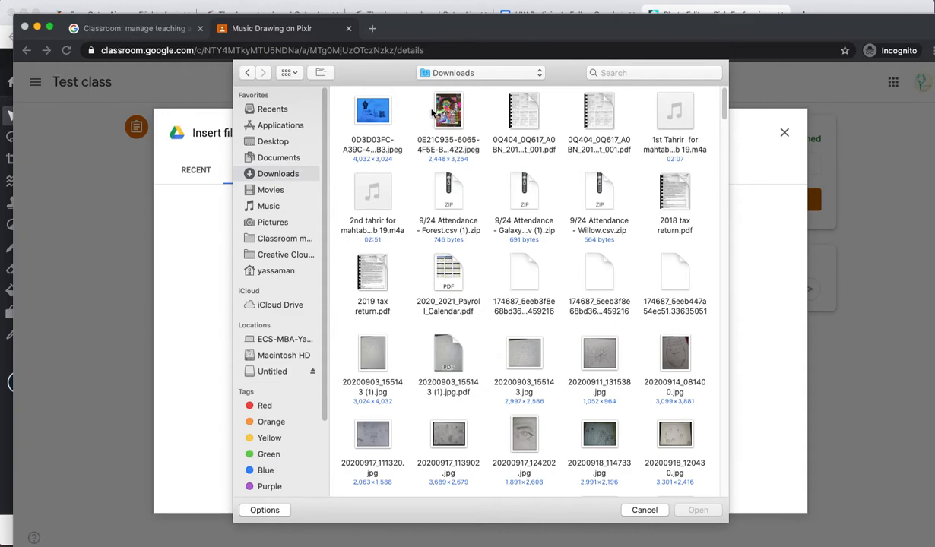
# - Show the files of the Downloads folder as a list instead of icons
pyautogui.click(381, 112)
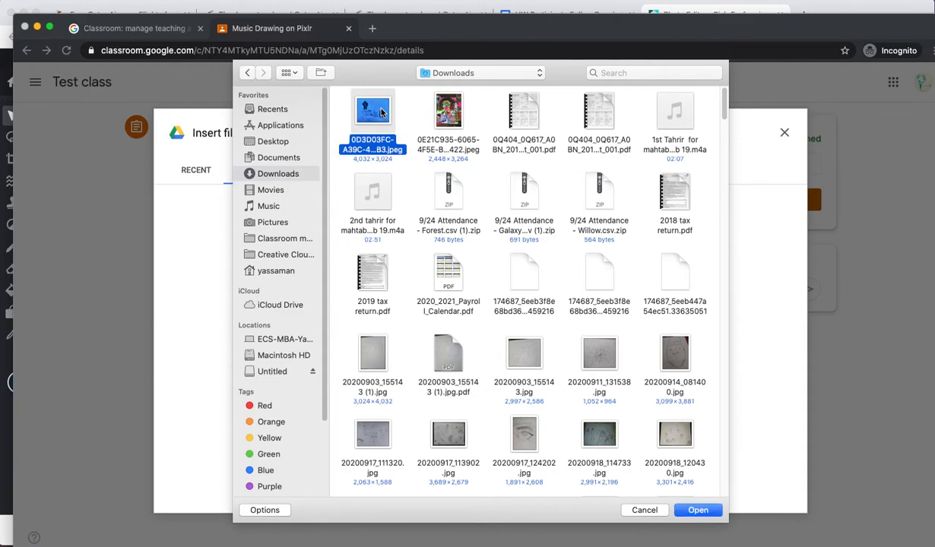
pyautogui.scroll(-4, 425, 183)
pyautogui.scroll(3, 461, 218)
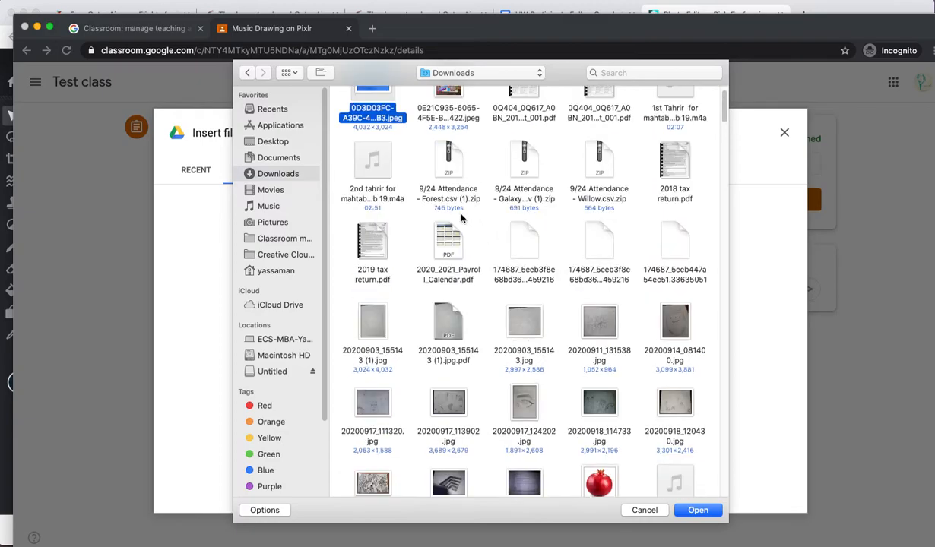
pyautogui.click(289, 73)
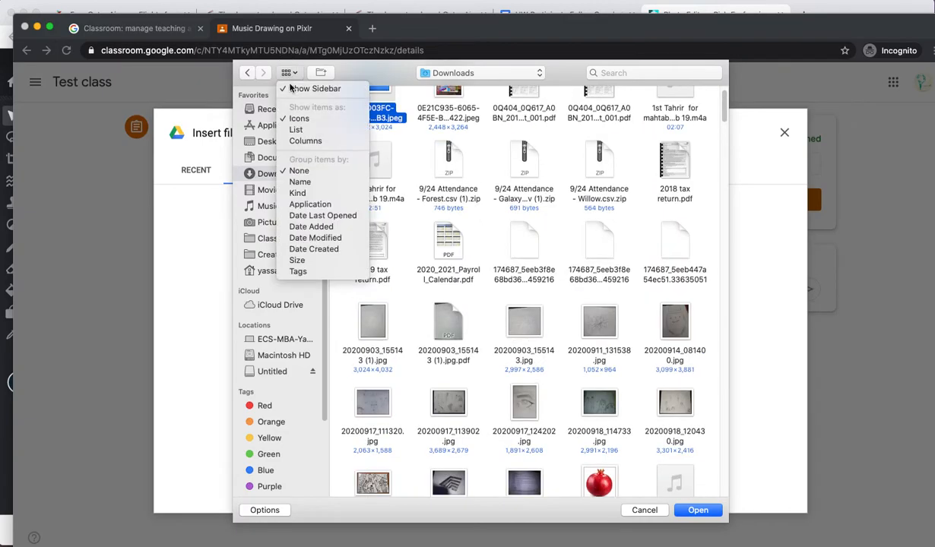
pyautogui.click(302, 129)
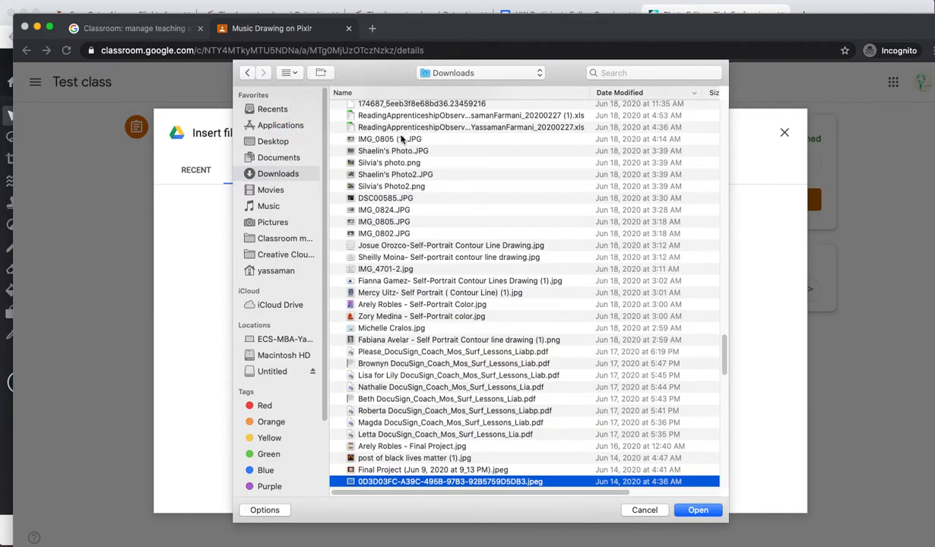
# - Attach the newest drawing JPG, the copy marked (1), from Downloads and turn in the assignment
pyautogui.scroll(15, 401, 134)
pyautogui.scroll(15, 401, 154)
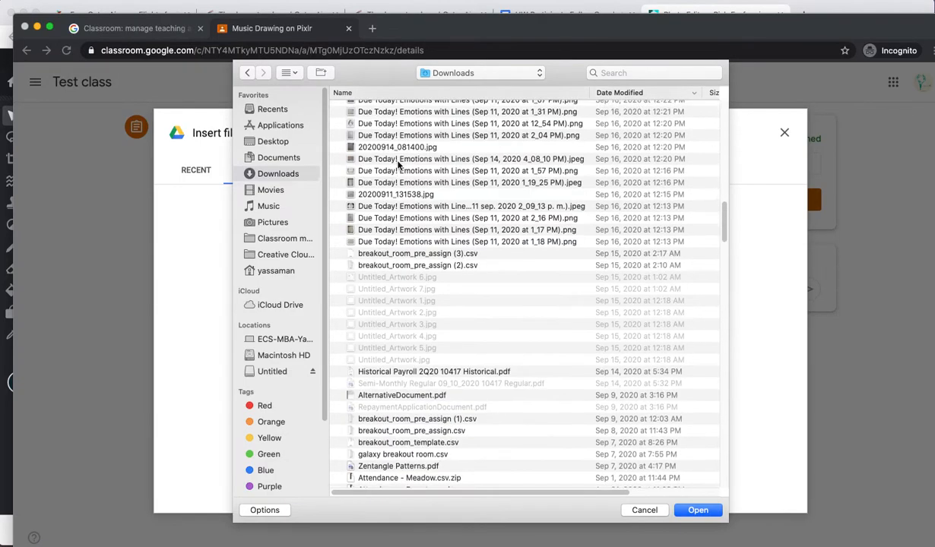
pyautogui.click(417, 108)
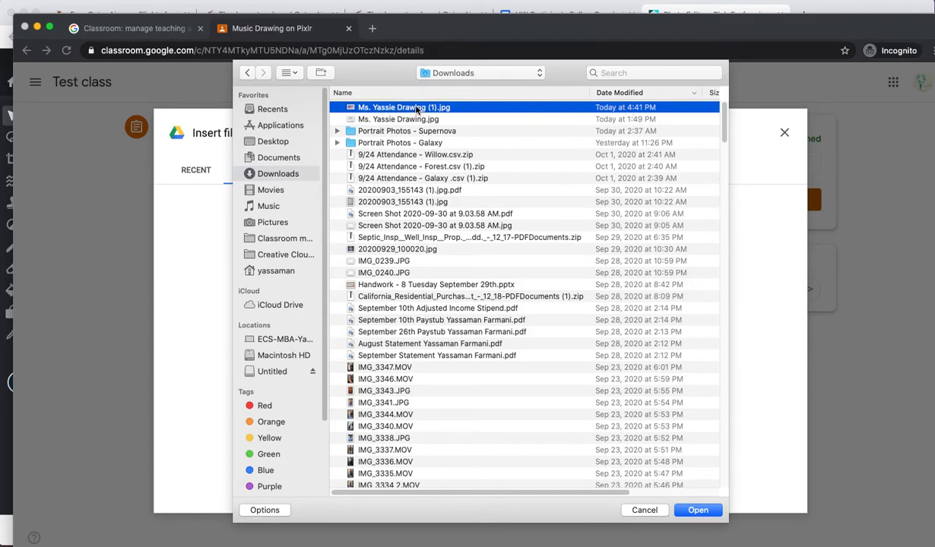
pyautogui.click(697, 511)
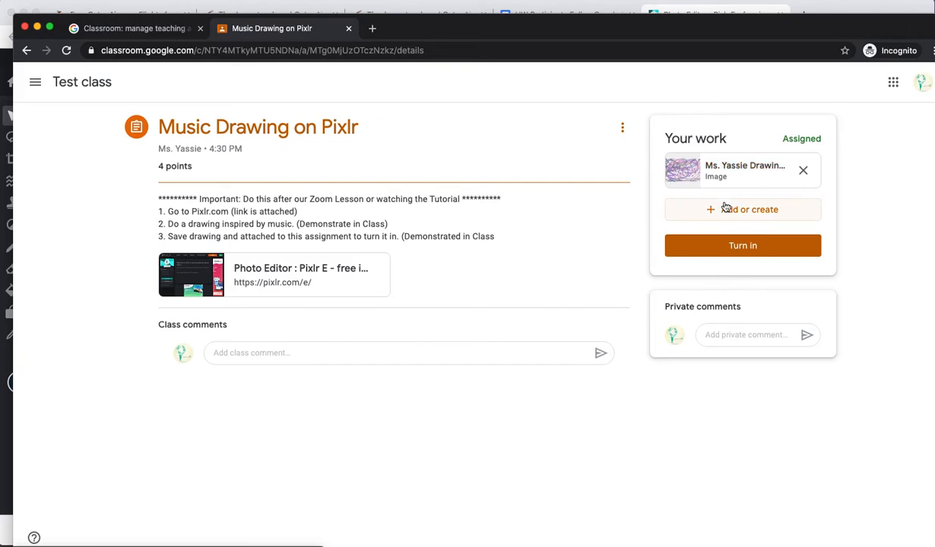
pyautogui.click(753, 254)
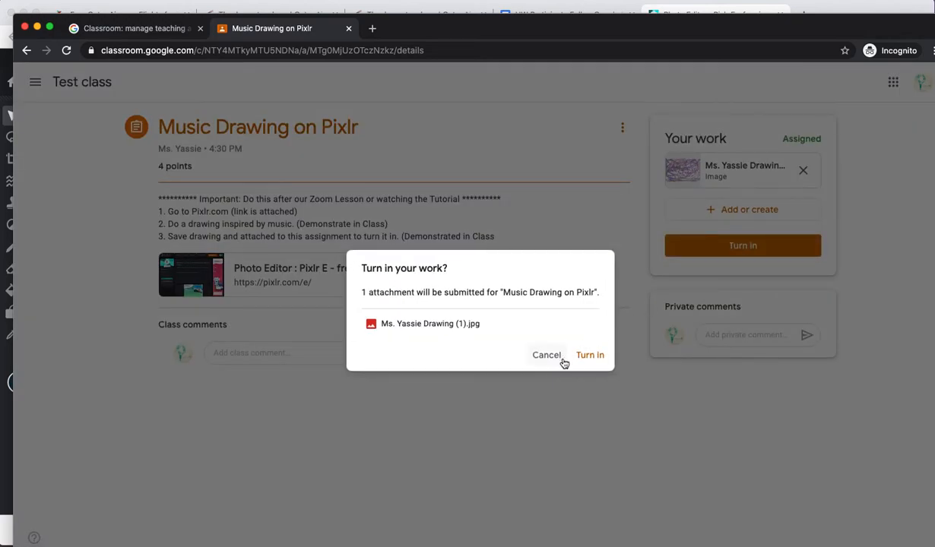
pyautogui.click(598, 357)
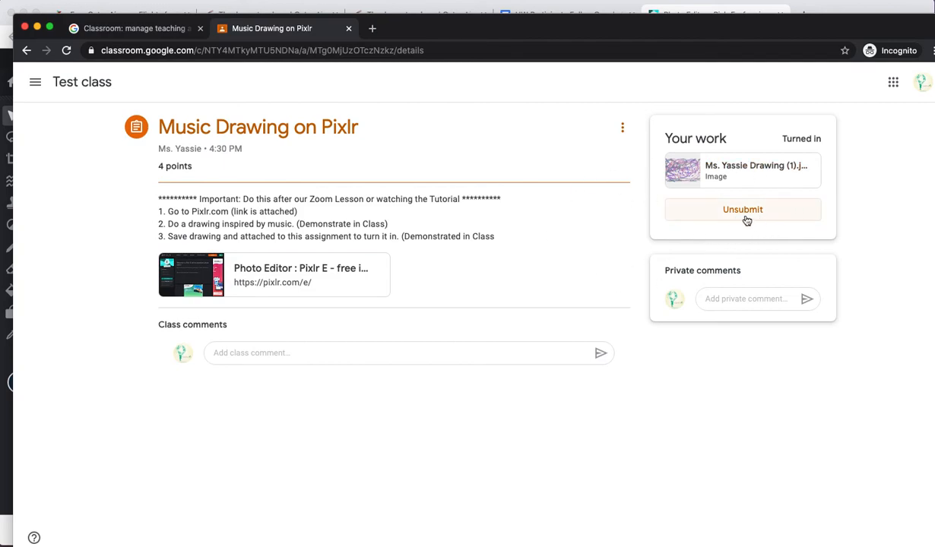
# - Unsubmit the assignment and remove the attached drawing from the work
pyautogui.click(764, 217)
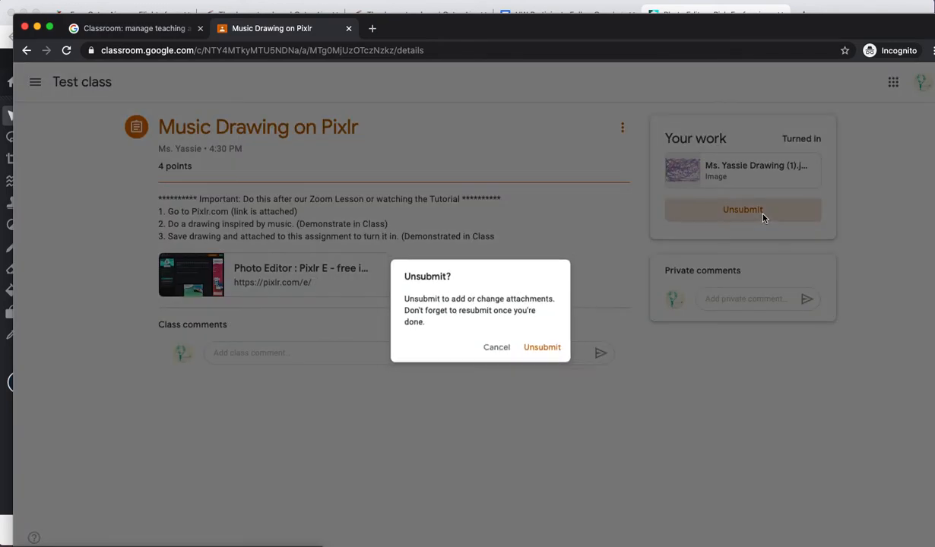
pyautogui.click(558, 358)
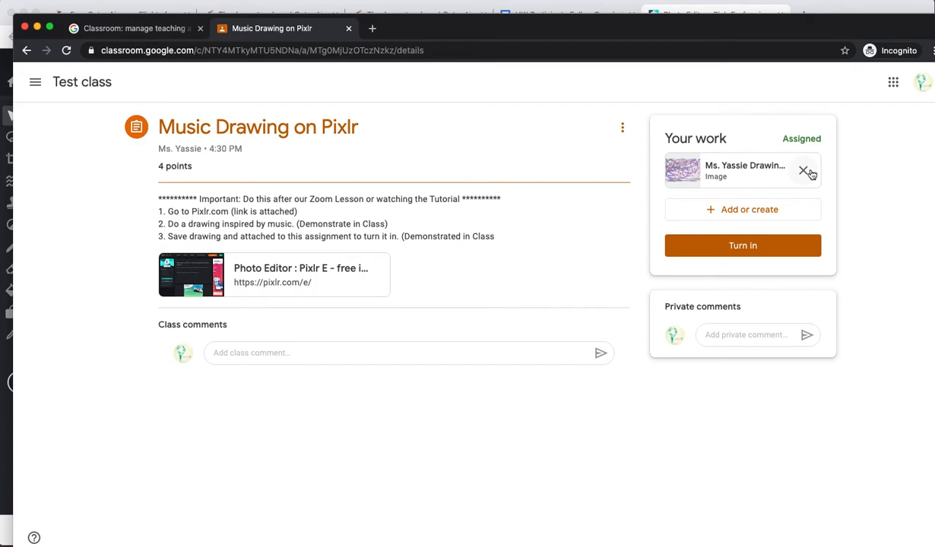
pyautogui.click(808, 172)
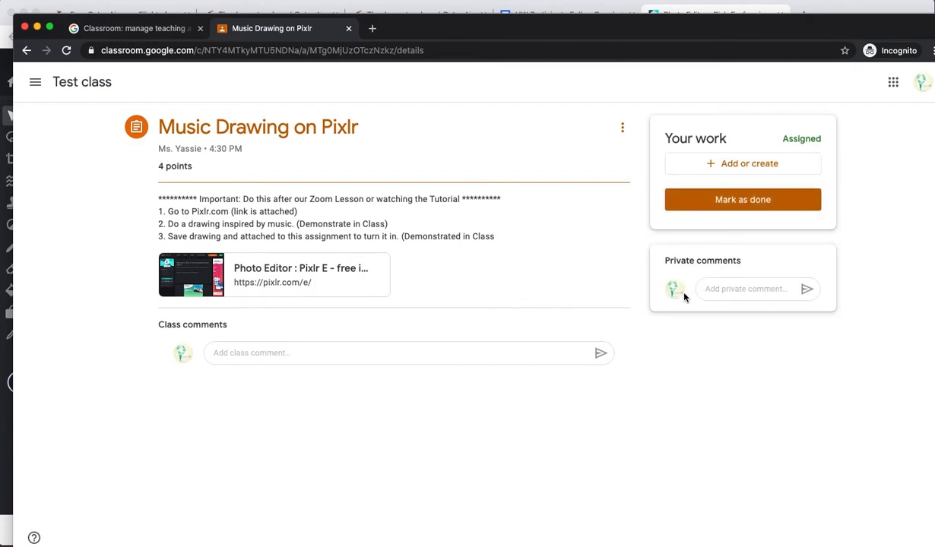
# - Upload the other drawing JPG, the one without (1) in its name, from Downloads as the assignment's attachment
pyautogui.click(754, 162)
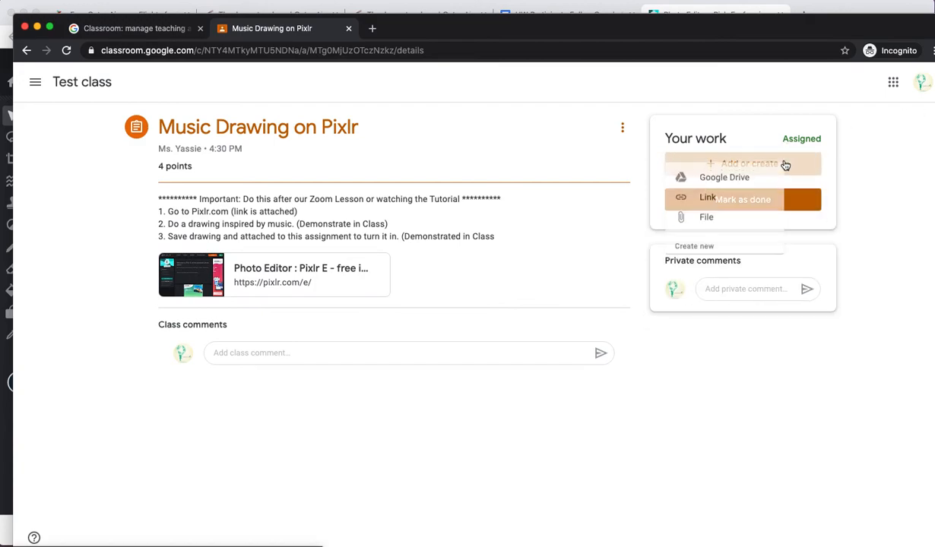
pyautogui.click(708, 230)
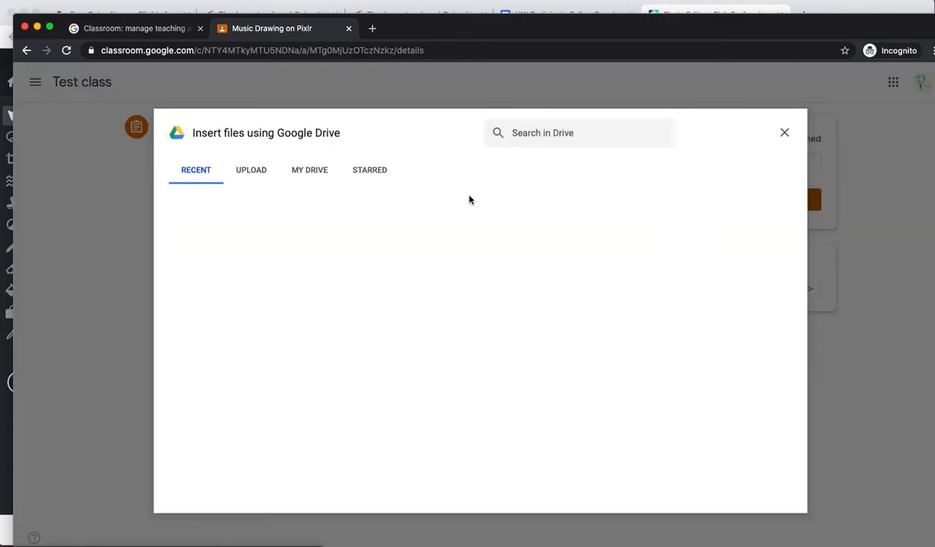
pyautogui.click(253, 174)
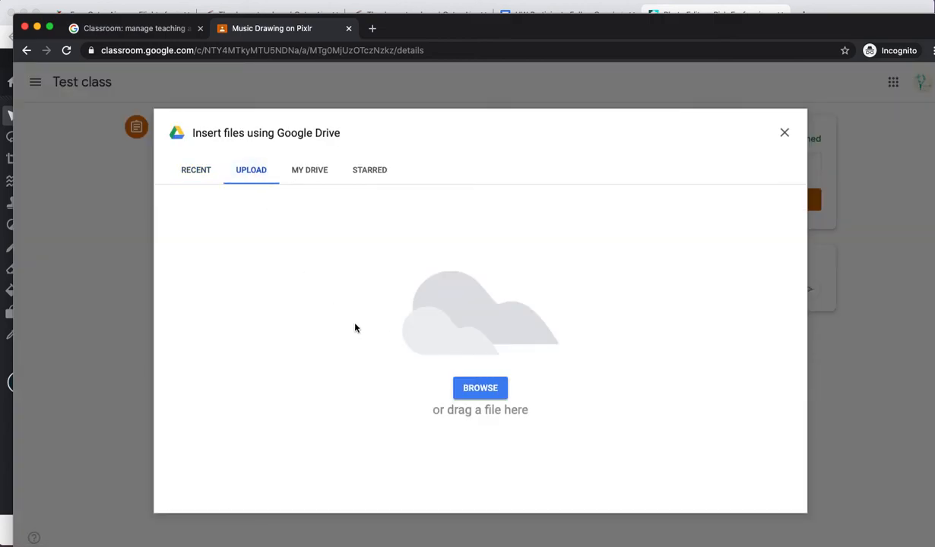
pyautogui.click(492, 393)
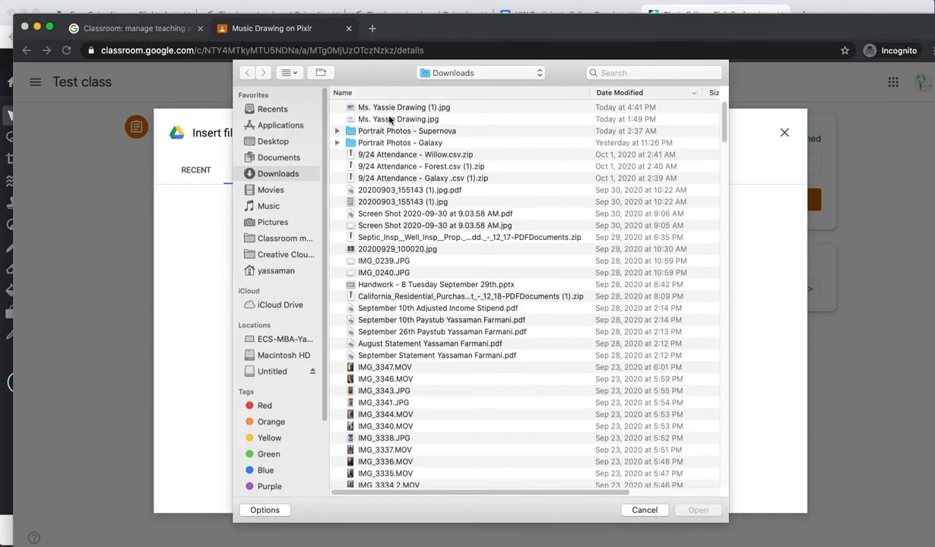
pyautogui.click(389, 120)
pyautogui.click(710, 511)
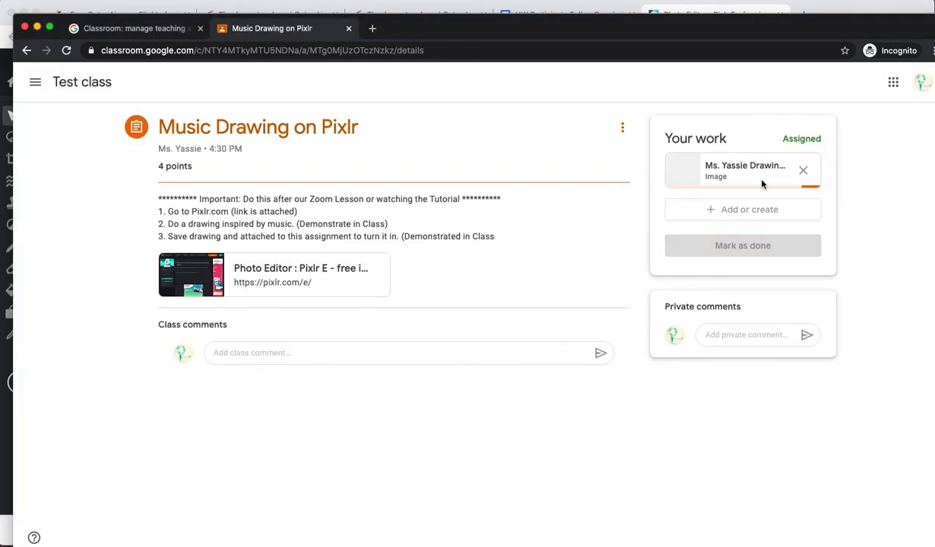
# - Turn in the "Music Drawing on Pixlr" assignment with the replacement drawing and confirm the submission
pyautogui.click(721, 216)
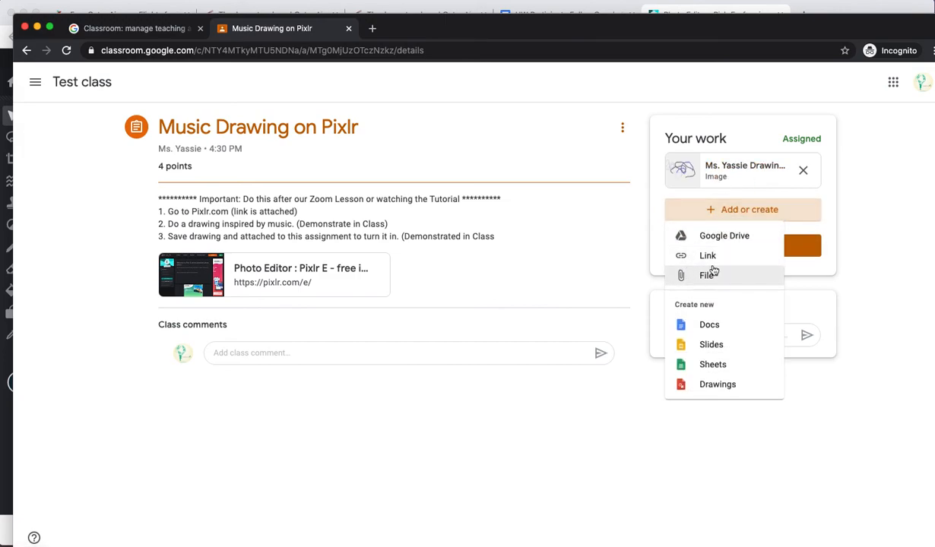
pyautogui.click(878, 222)
pyautogui.click(761, 250)
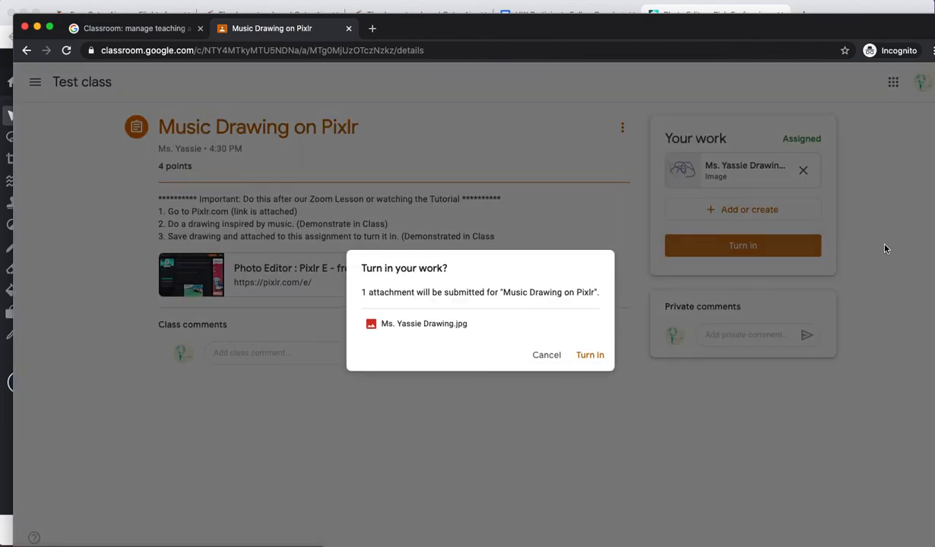
pyautogui.click(592, 355)
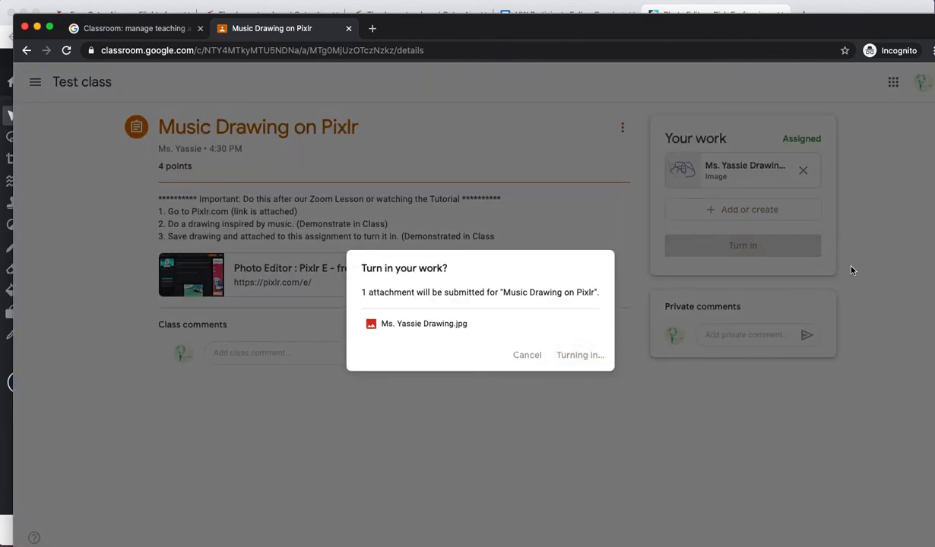